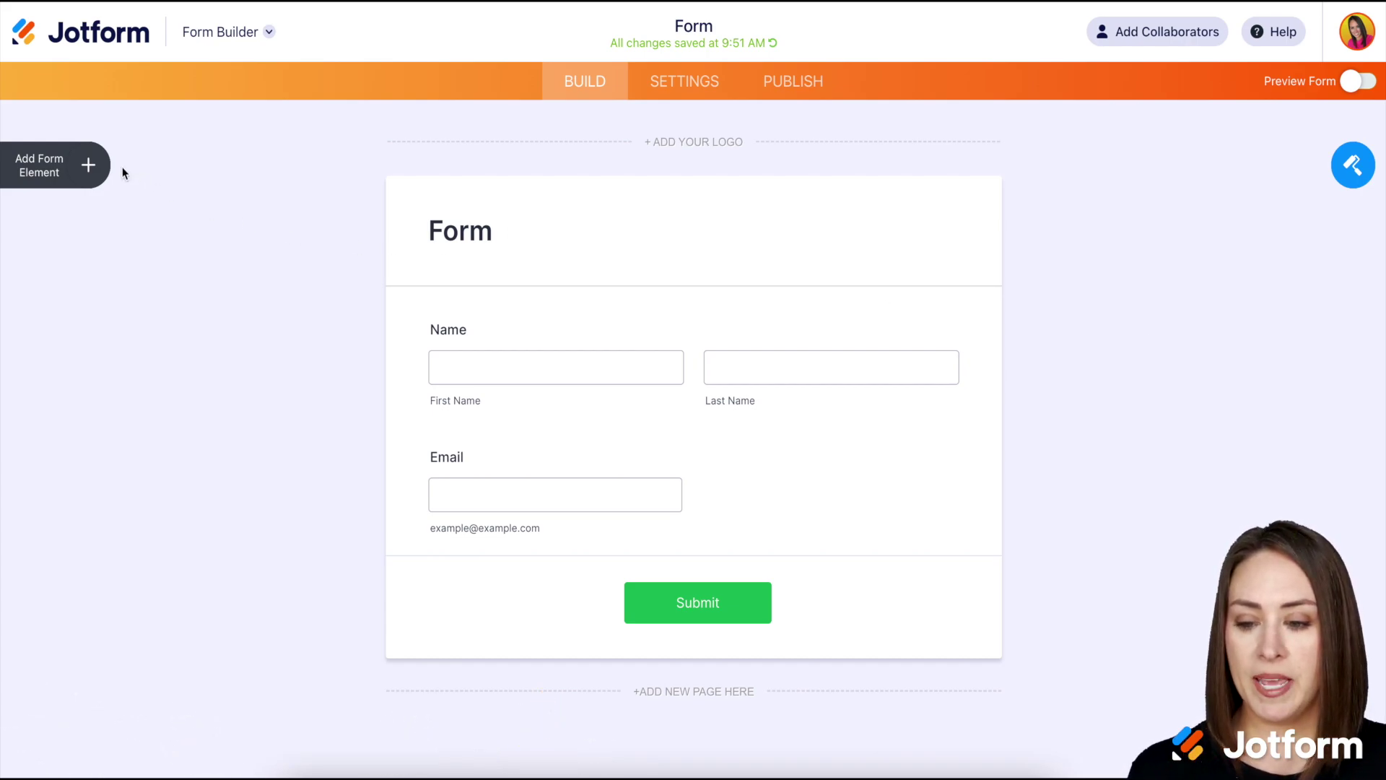
Step: Add a Time field below Email that defaults to CURRENT time, with Hide field turned on
click(96, 169)
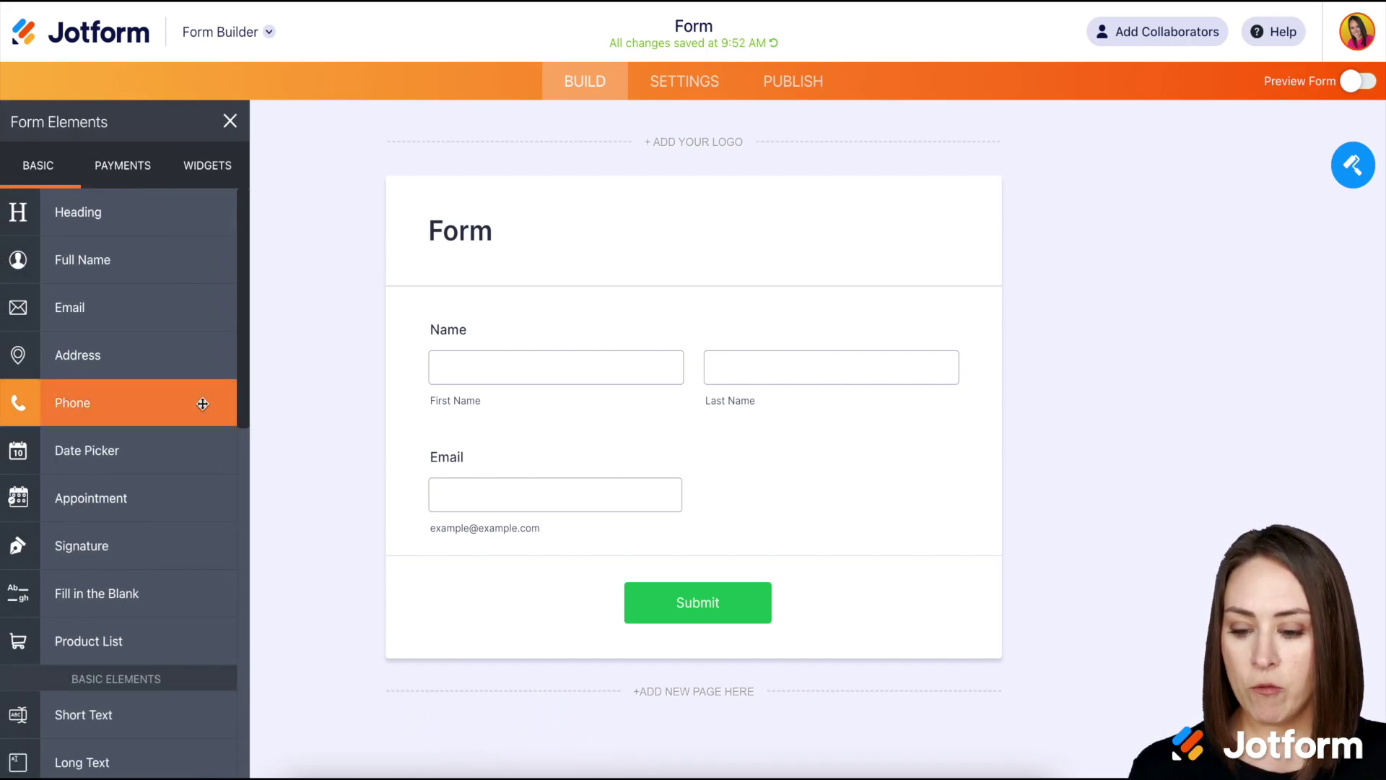
scroll(201, 402, down, 4)
scroll(202, 403, down, 5)
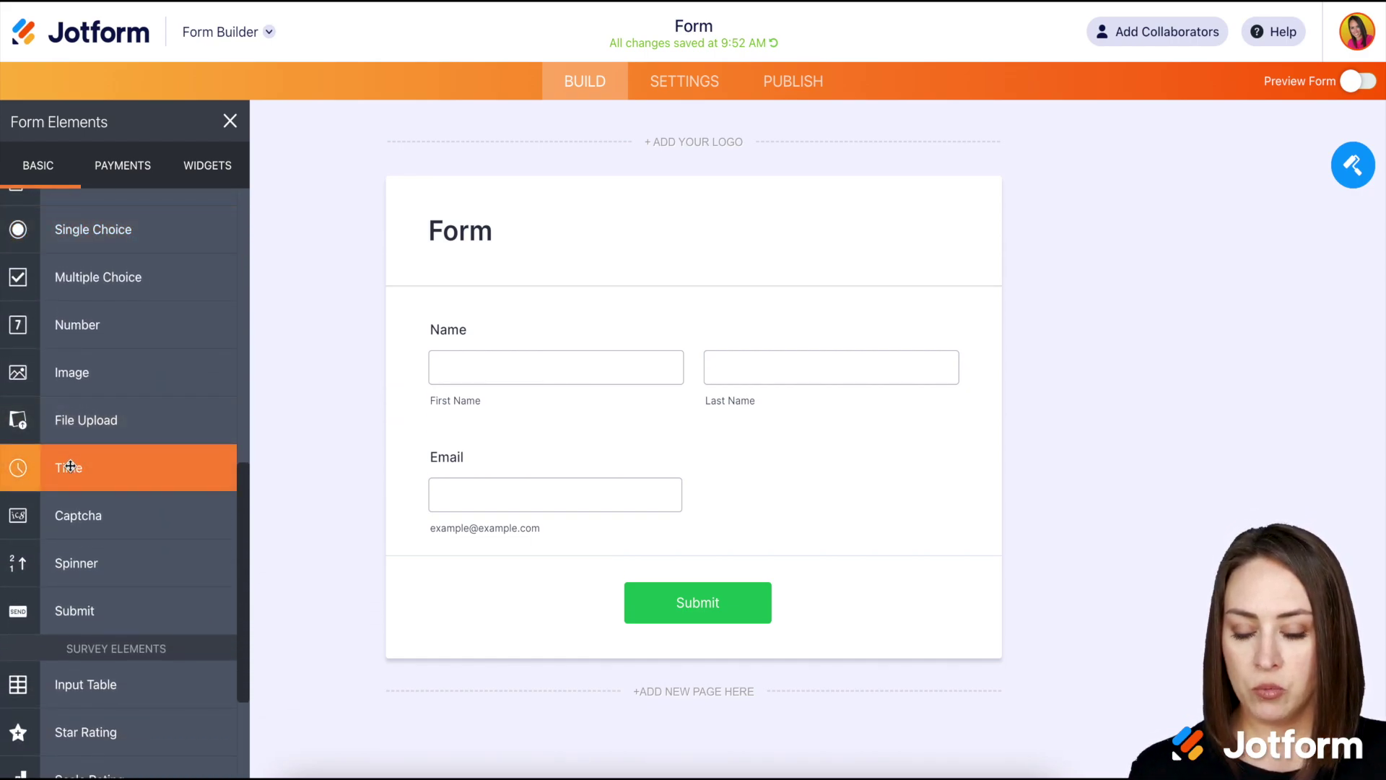
click(71, 462)
click(996, 512)
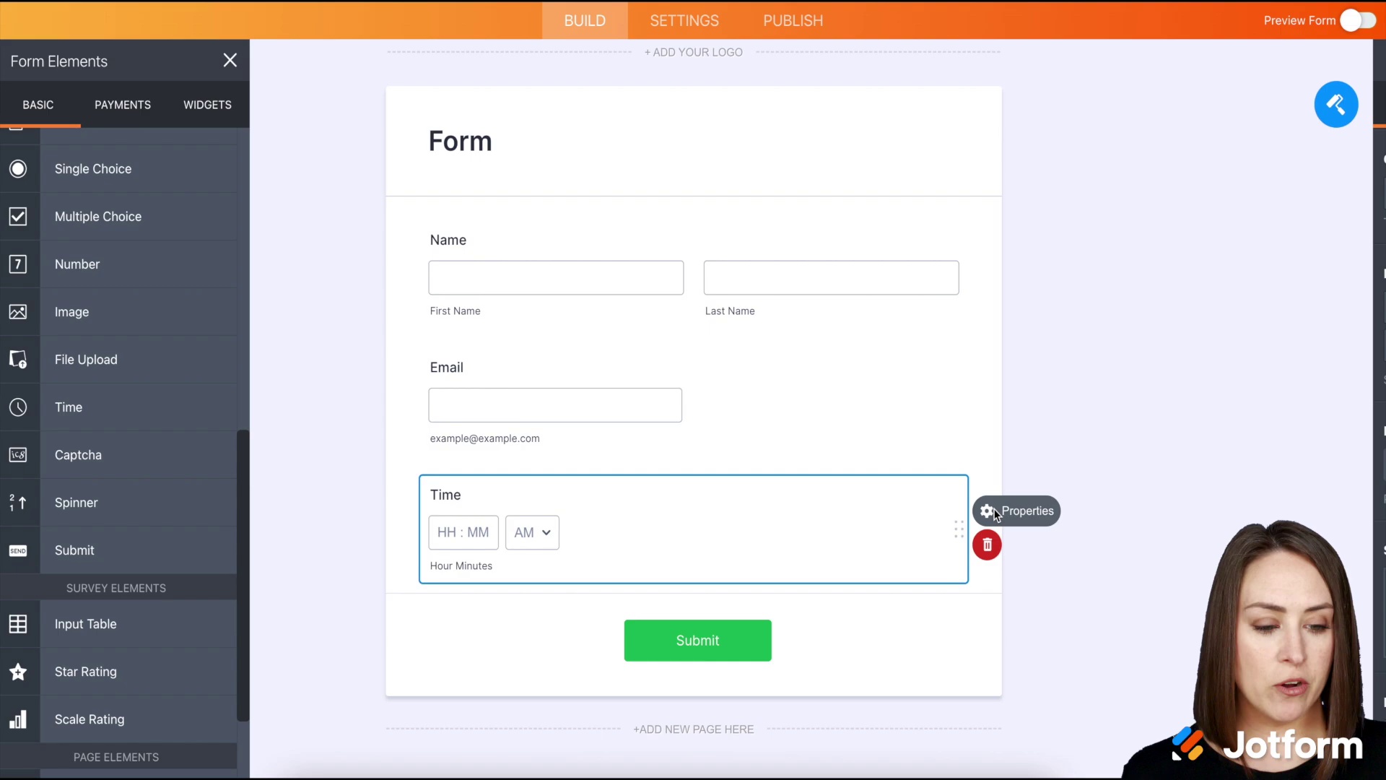
click(1185, 109)
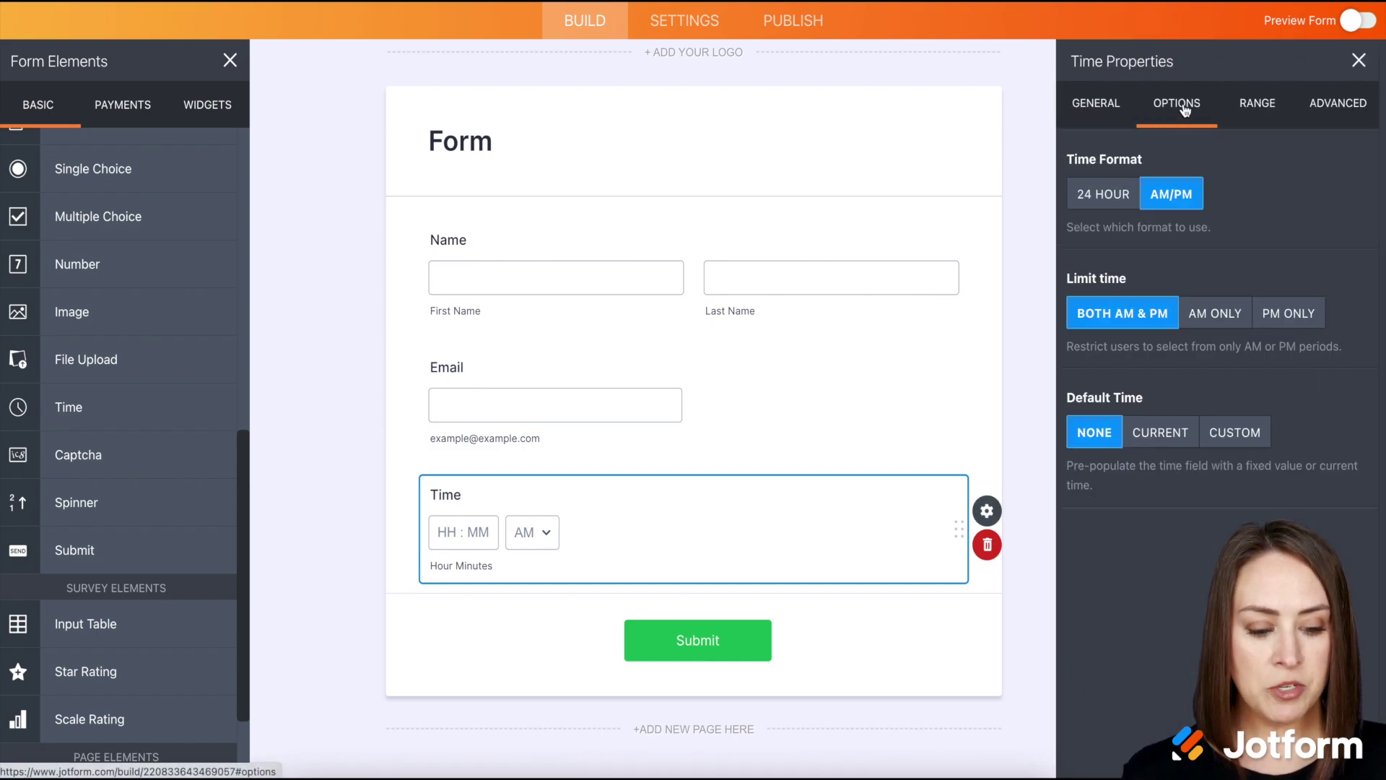
click(1161, 434)
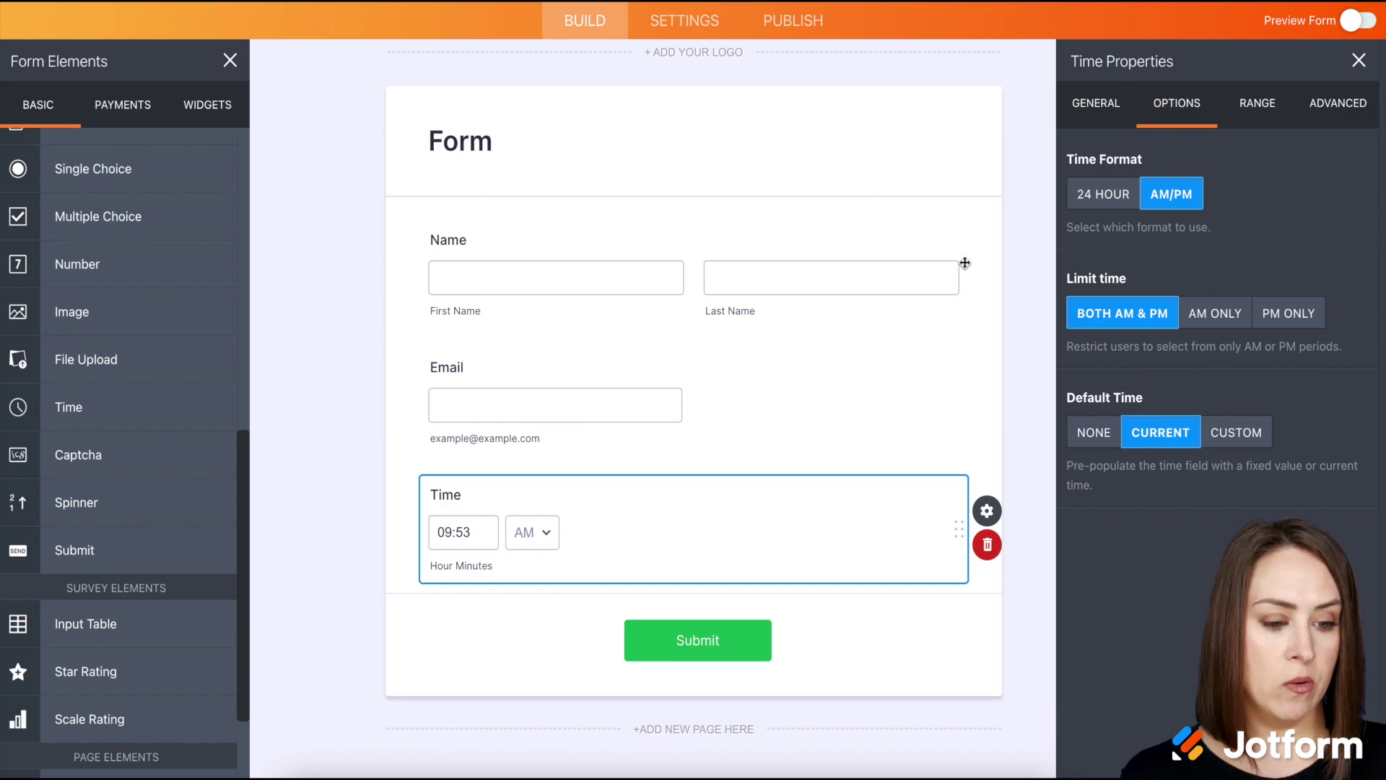
click(1321, 110)
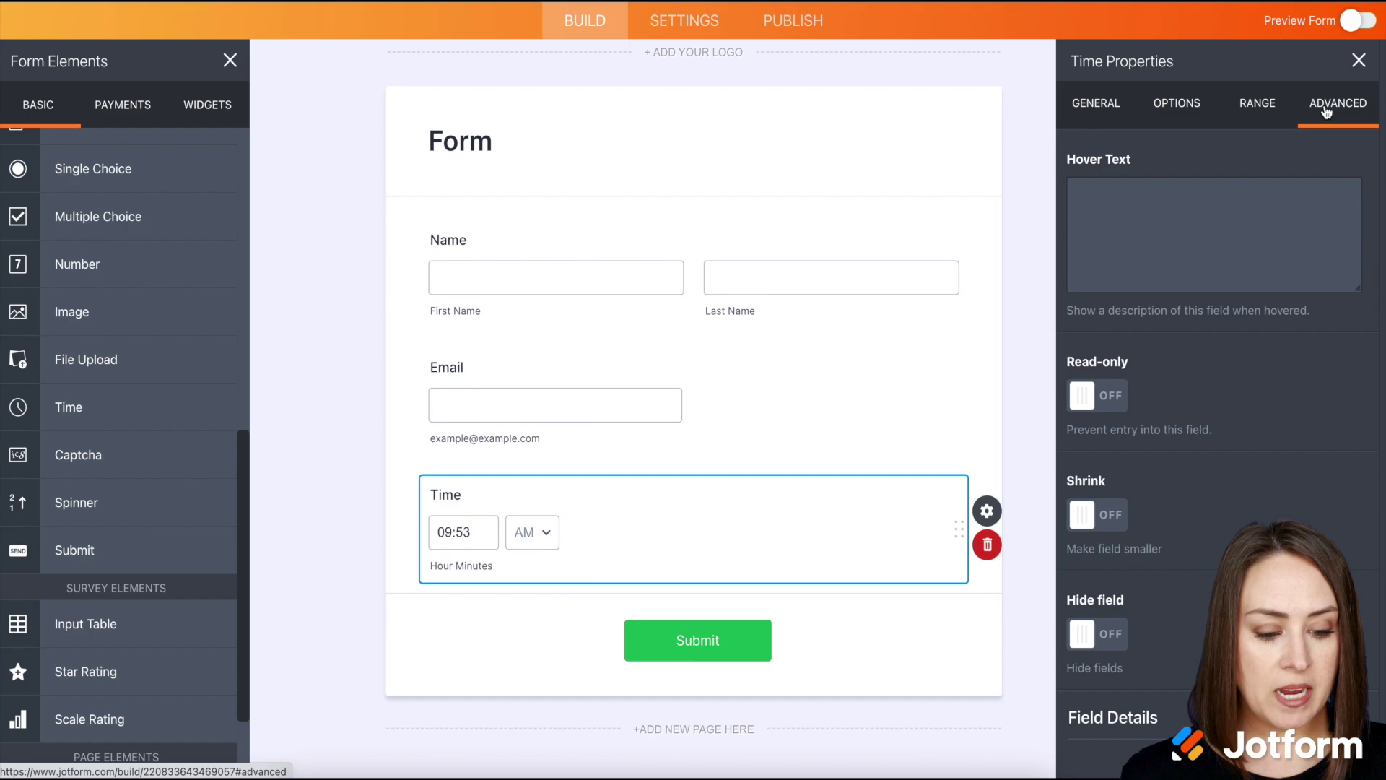
click(1090, 646)
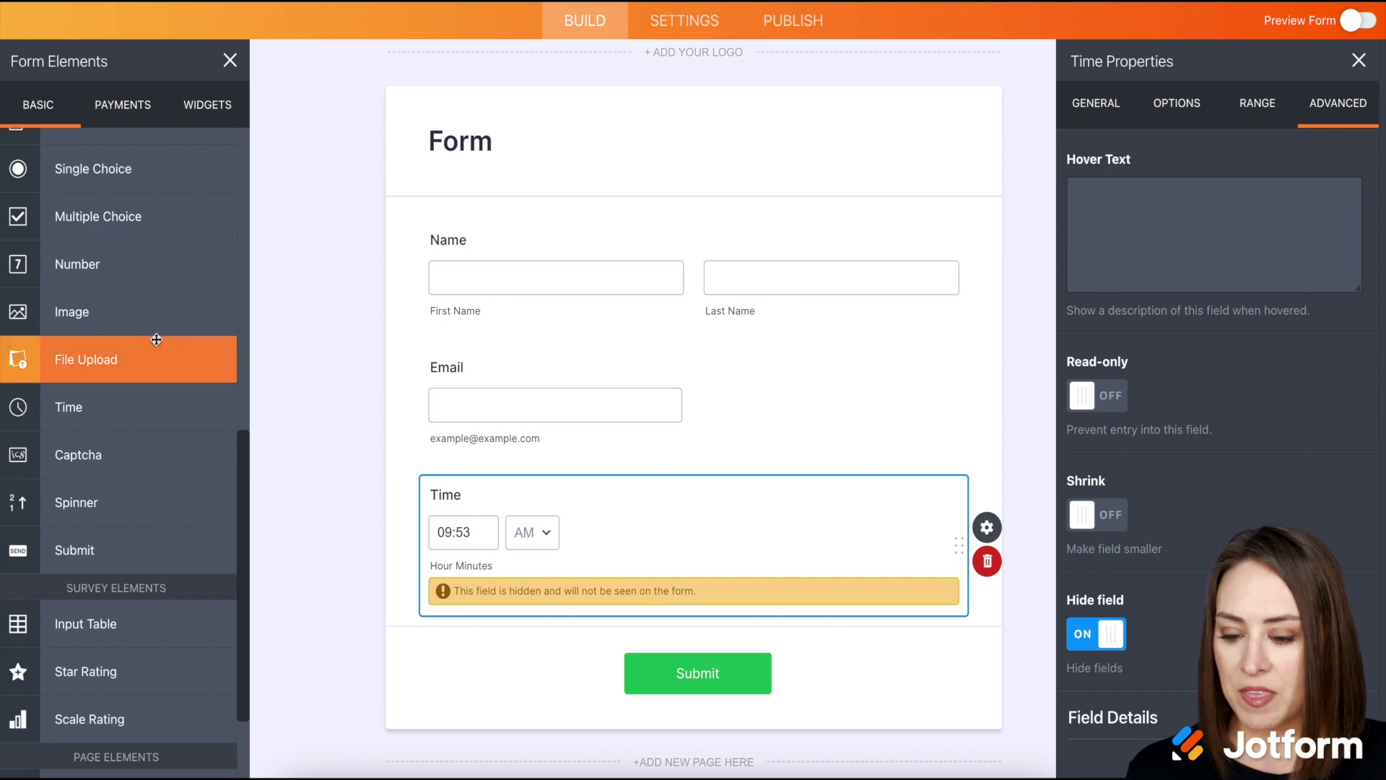
Step: Add a Paragraph below the Time field and paste in the business-hours unavailable notice
scroll(157, 339, up, 1)
scroll(156, 339, up, 3)
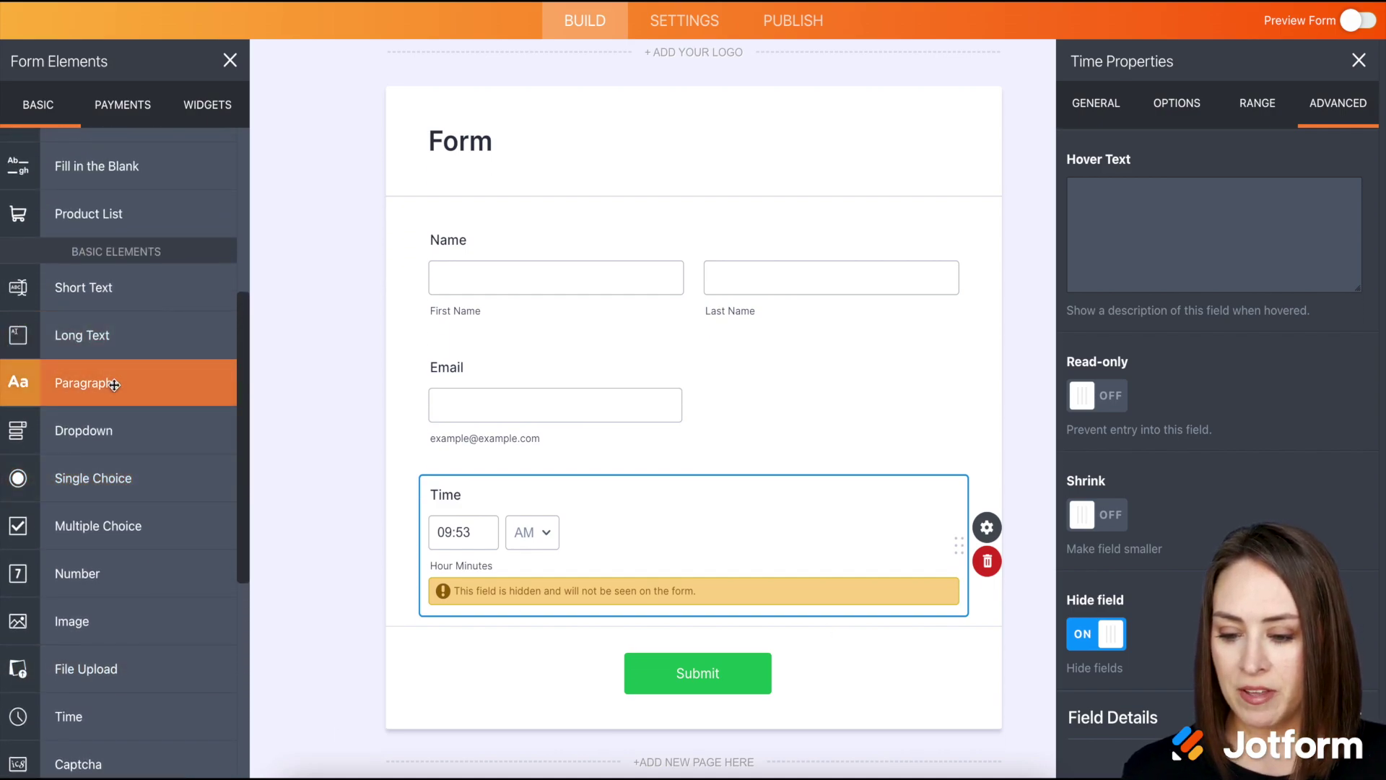
click(114, 385)
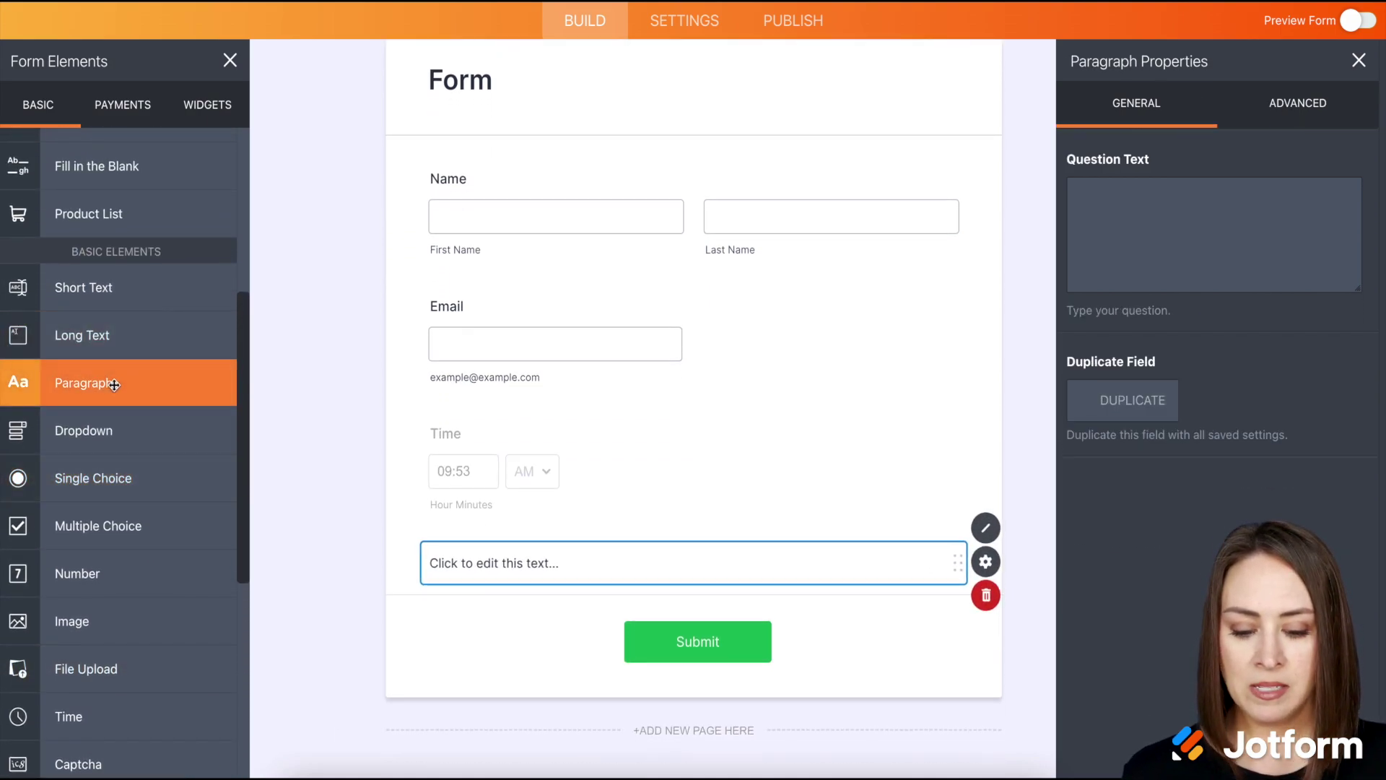
click(996, 532)
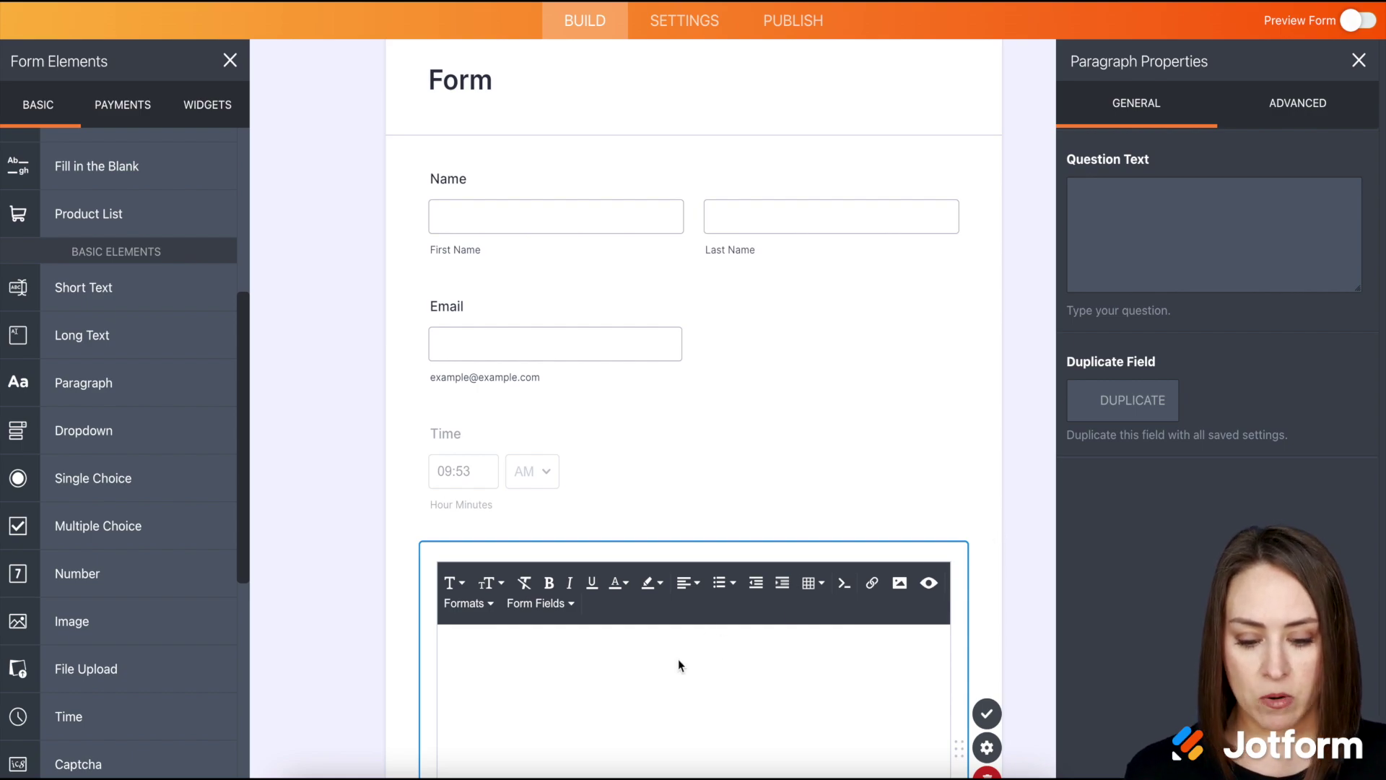
text(This form will be unavailable to submit outside our business hours of (8am - 6pm))
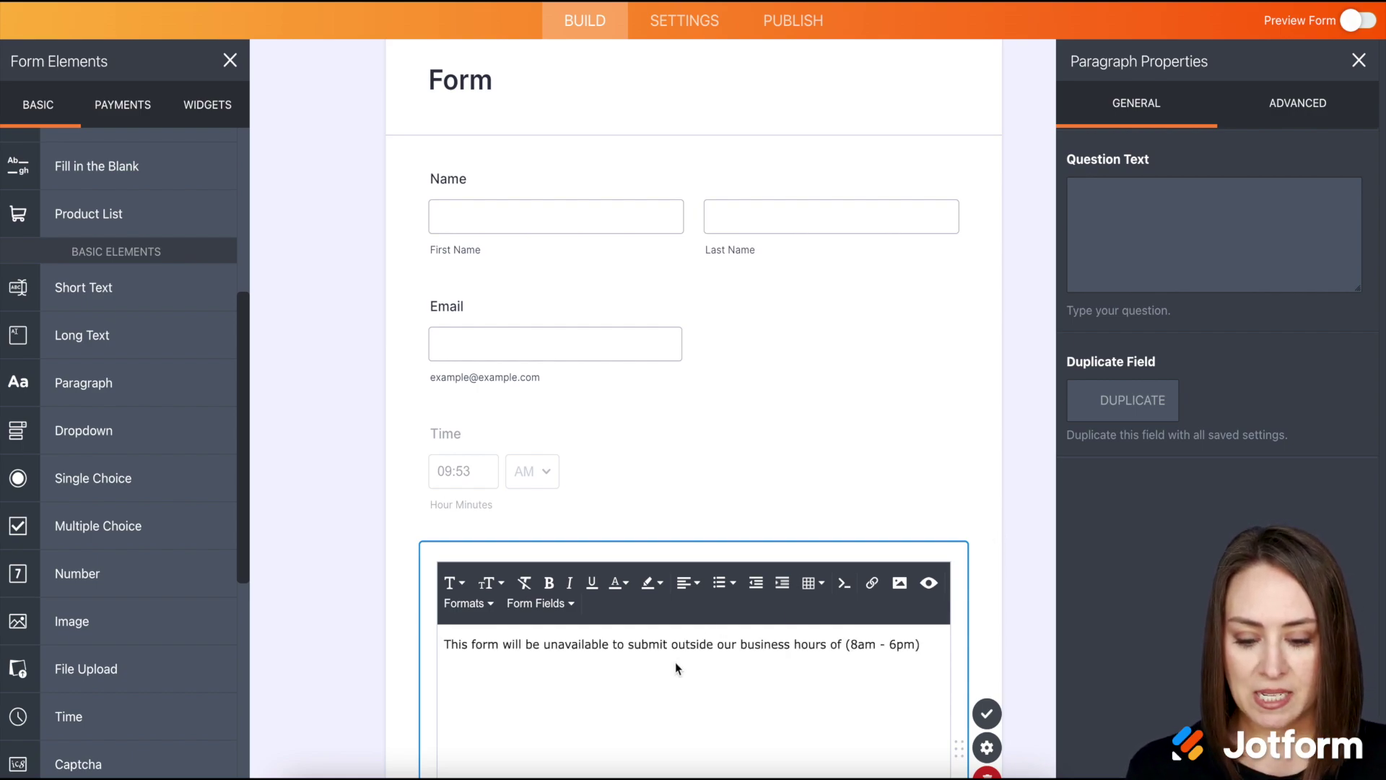
Step: Format the whole notice as bold, 18pt and centre-aligned, then finish editing
double_click(674, 646)
key(ctrl+a)
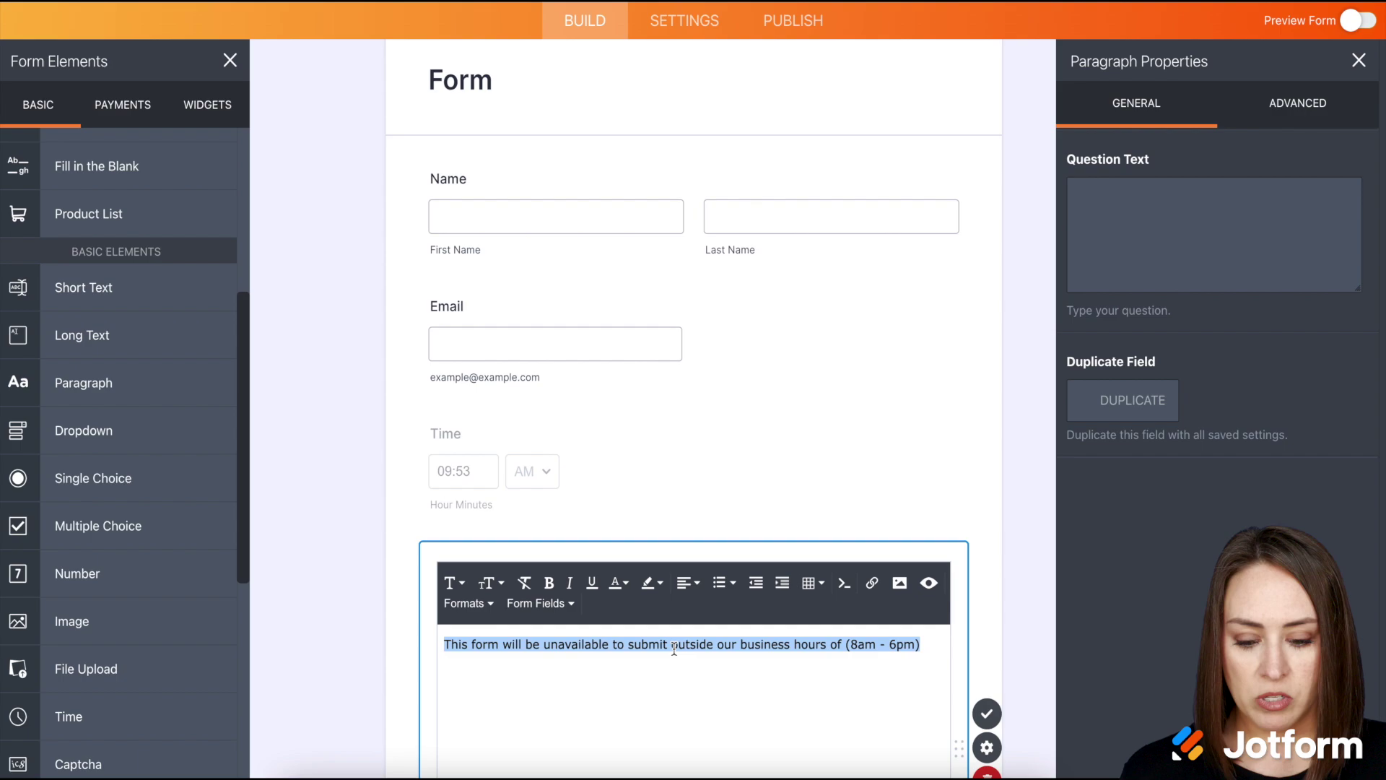
click(549, 582)
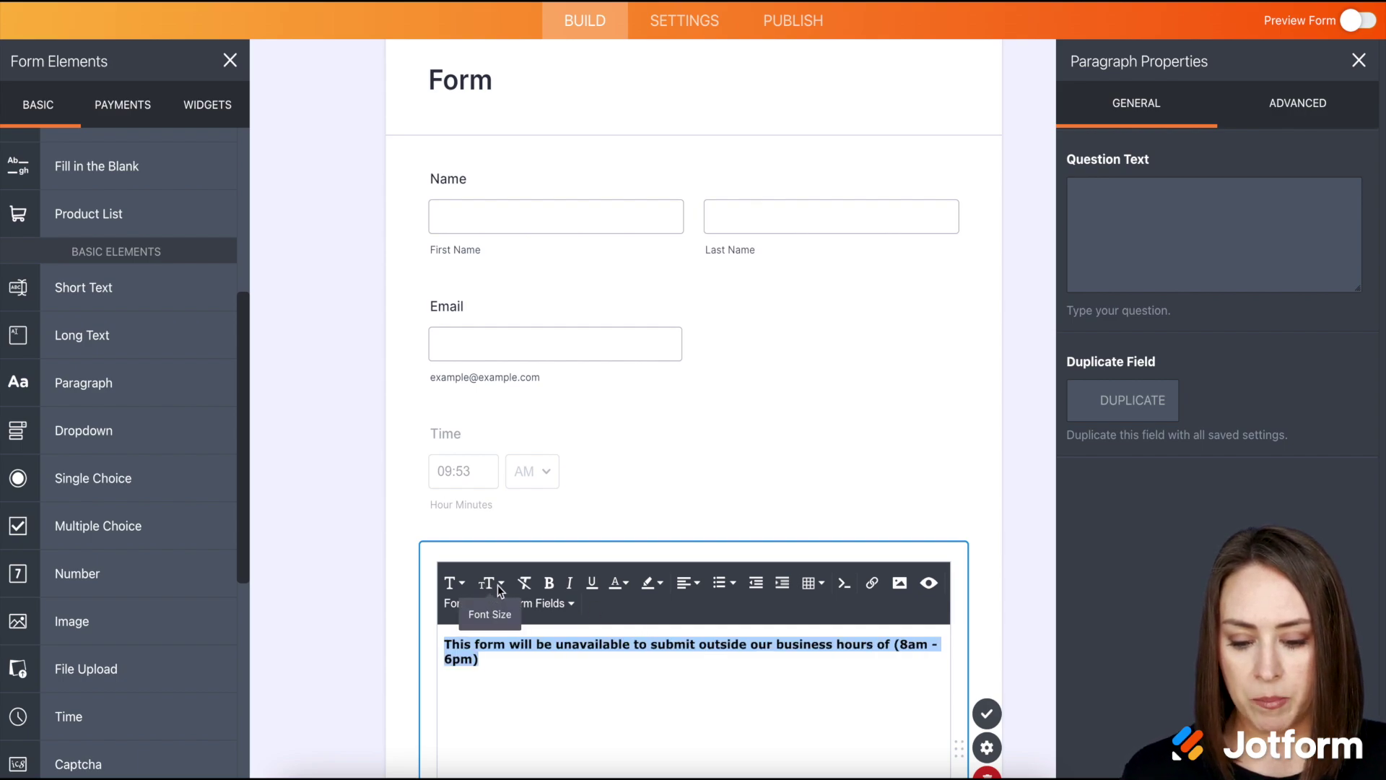
click(488, 585)
click(488, 716)
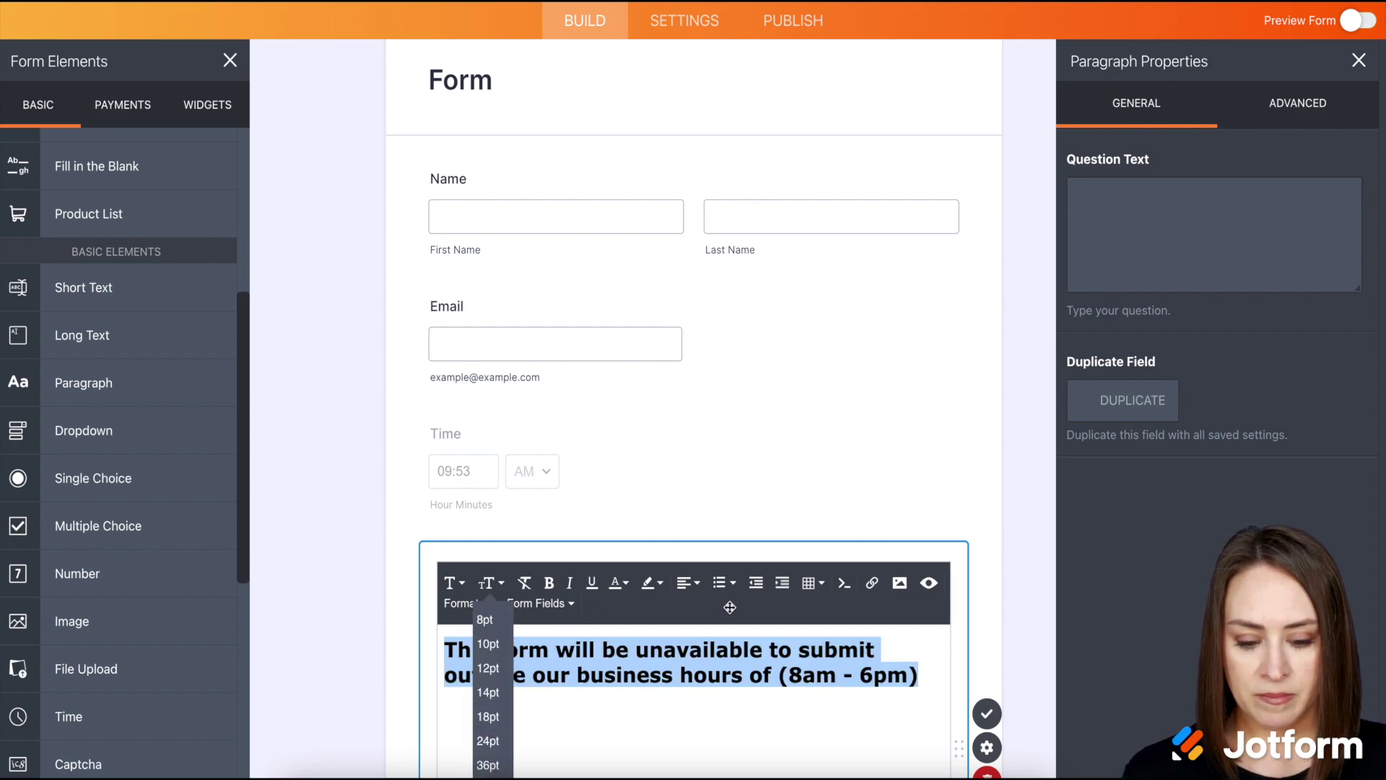
click(697, 585)
click(716, 615)
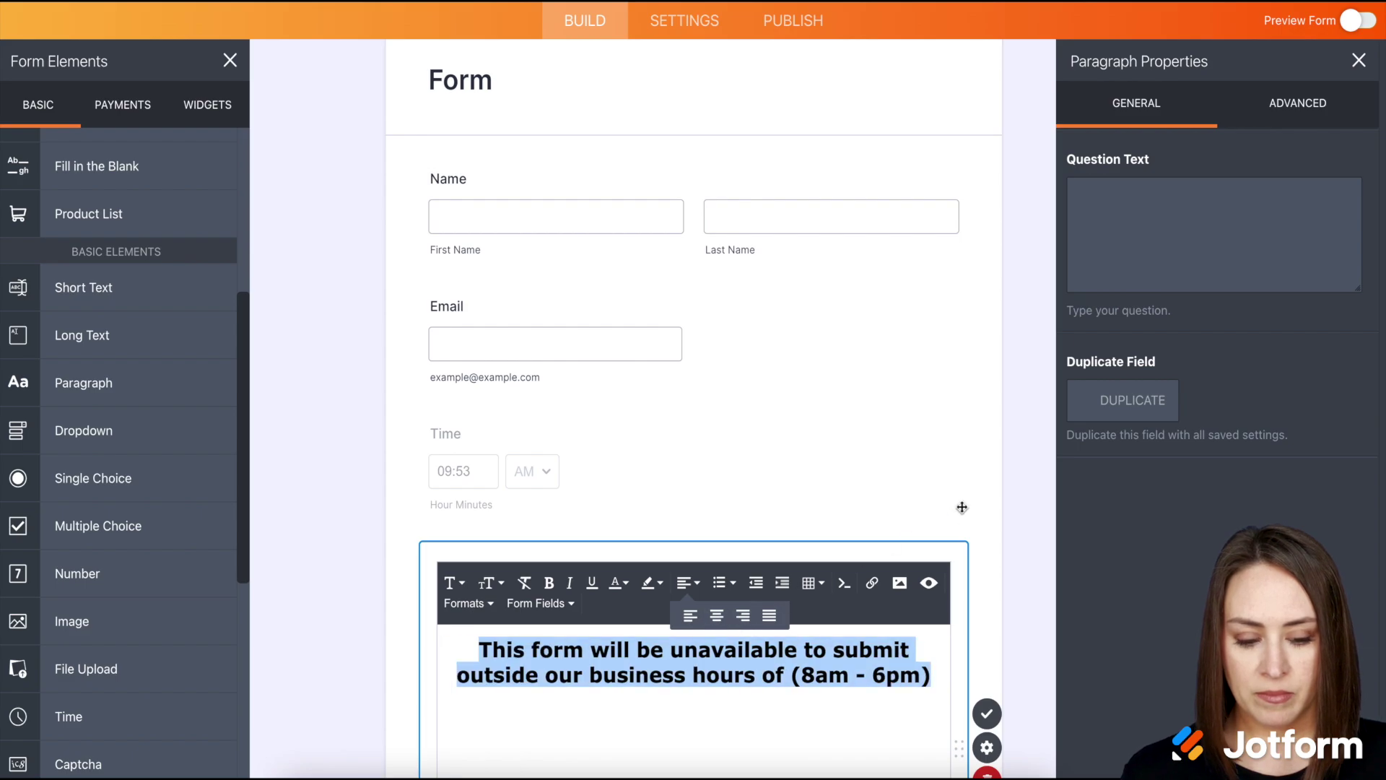
click(986, 712)
scroll(1011, 551, up, 3)
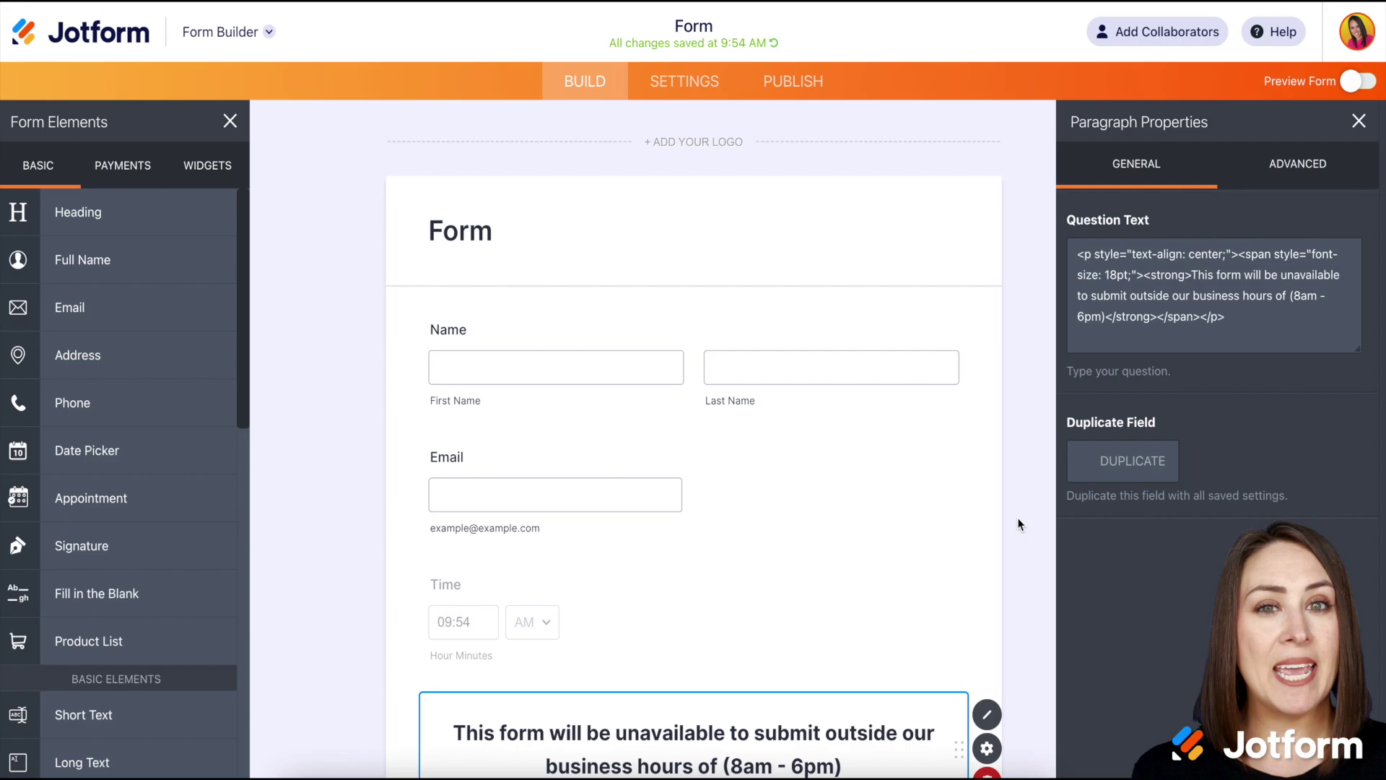
Step: Start a new show/hide condition in Settings with the rule Time is Before 8:00
click(687, 85)
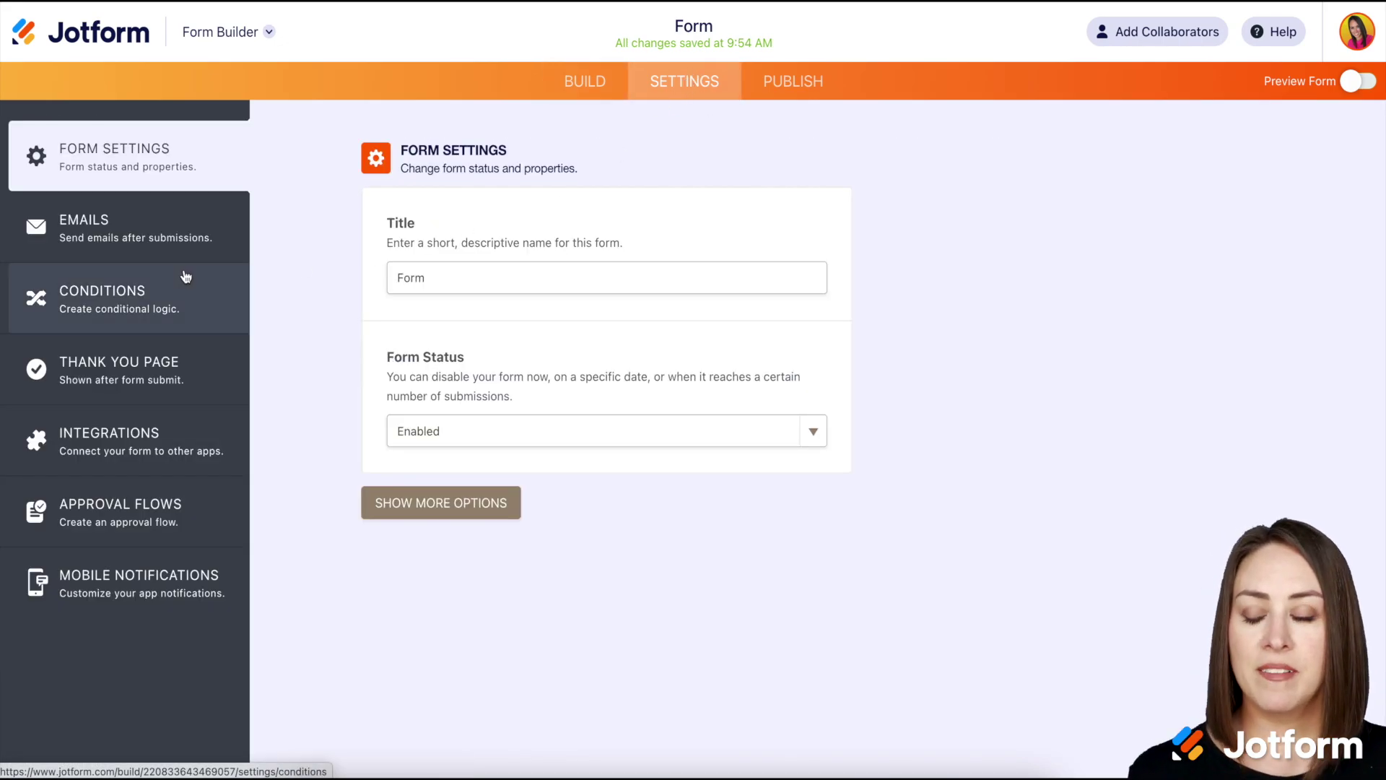
click(115, 302)
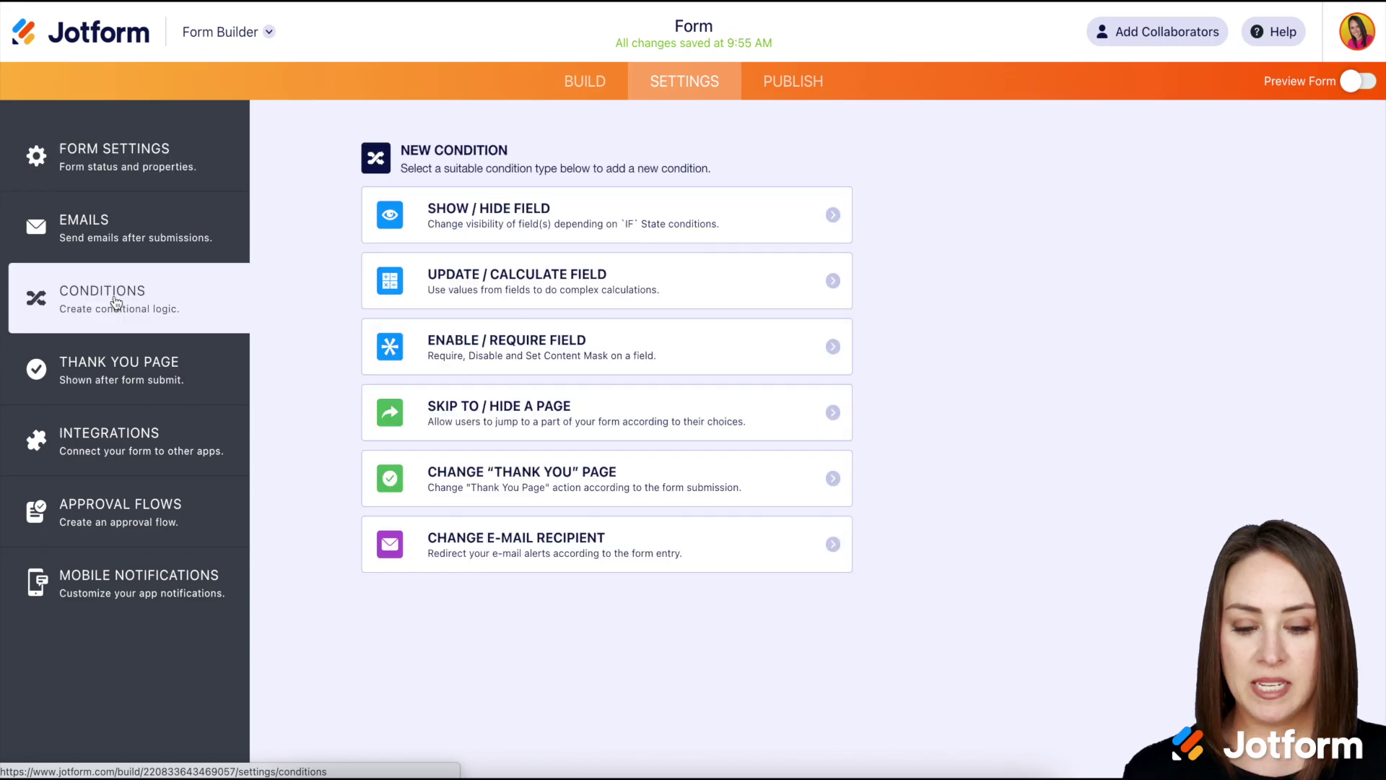
click(543, 217)
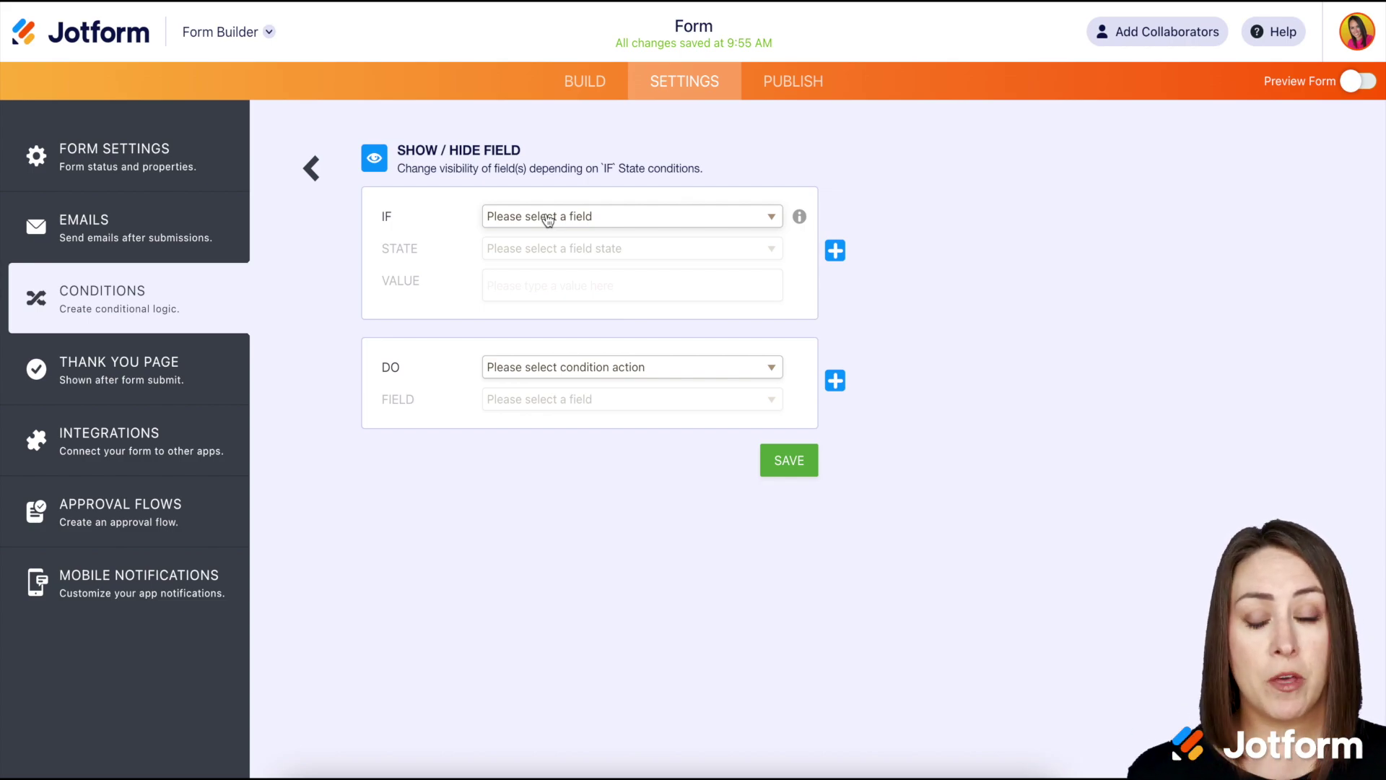
click(548, 219)
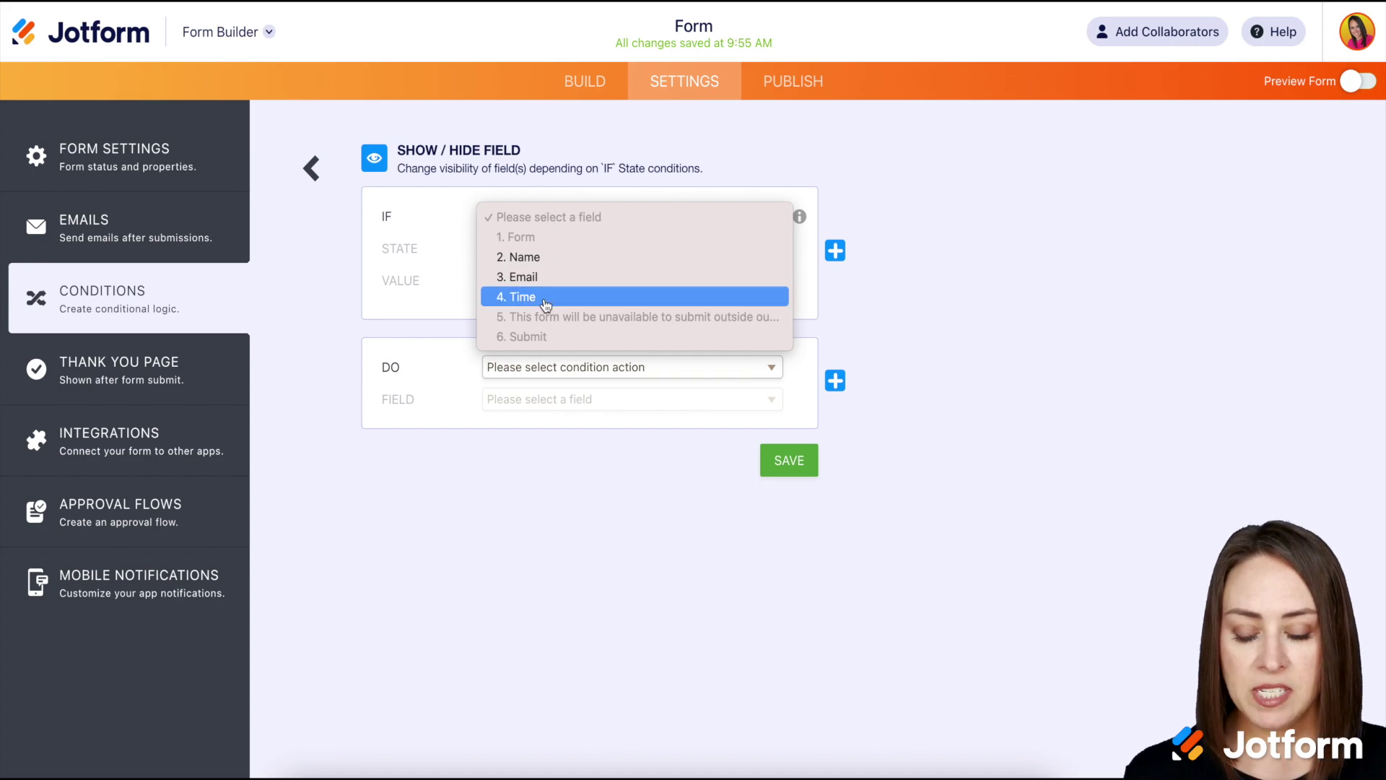
click(550, 292)
click(556, 251)
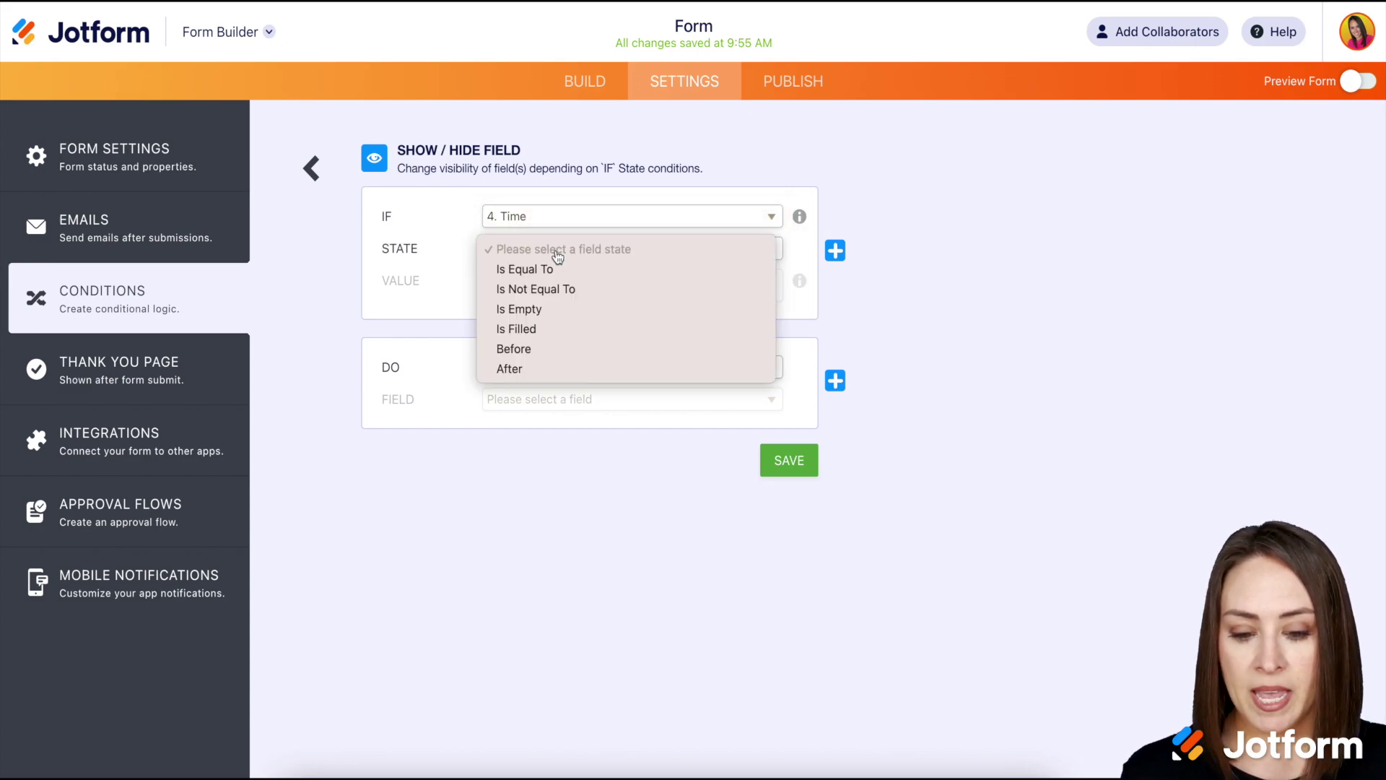
click(548, 349)
click(529, 318)
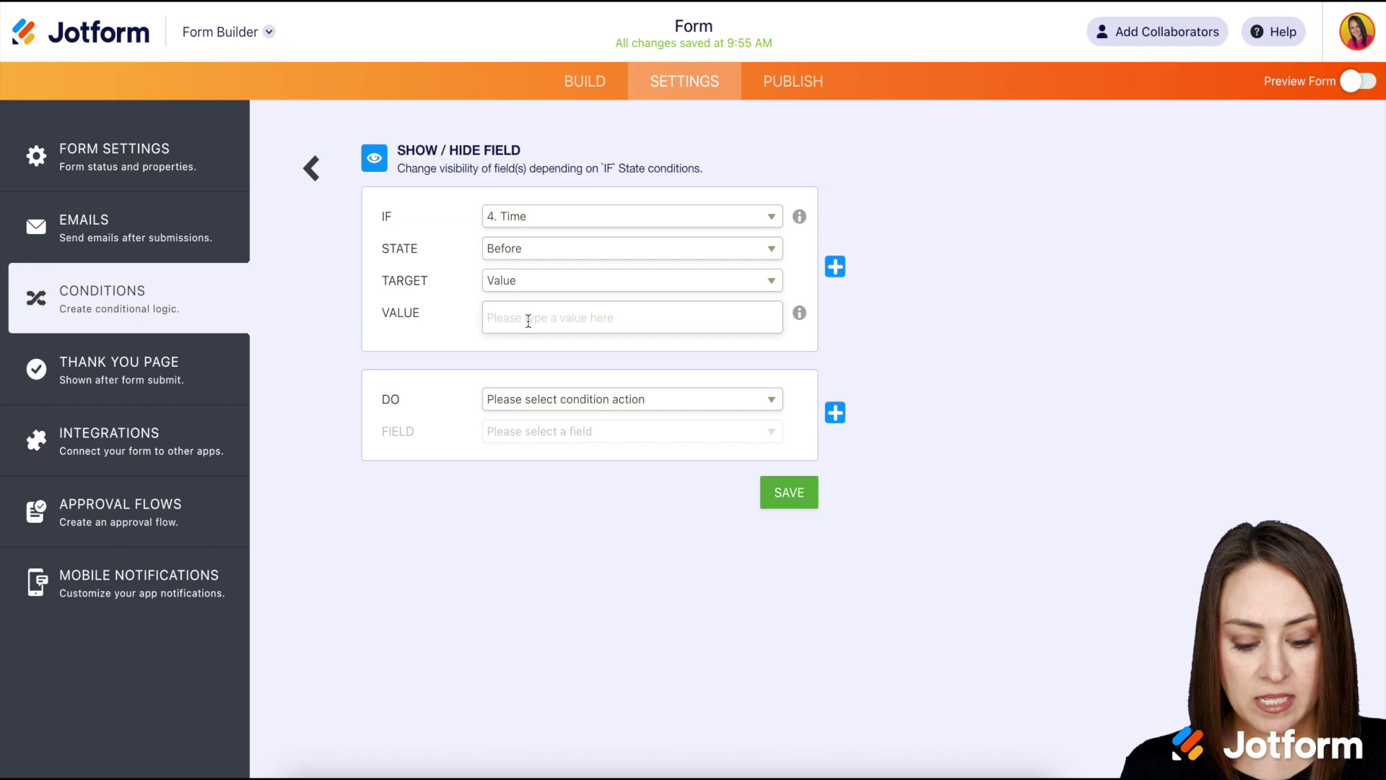
text(8:00)
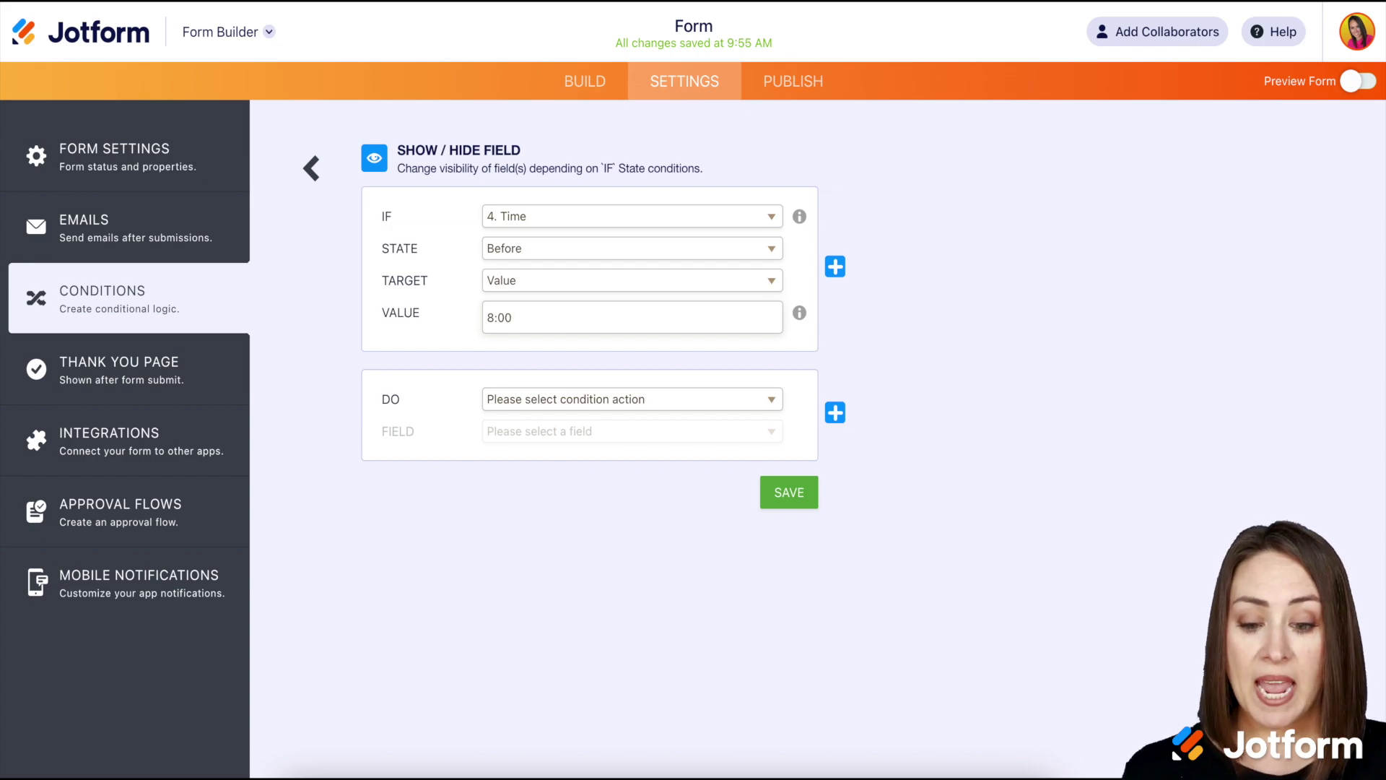
Step: Add a second rule to the condition: Time is After 18:00
click(836, 268)
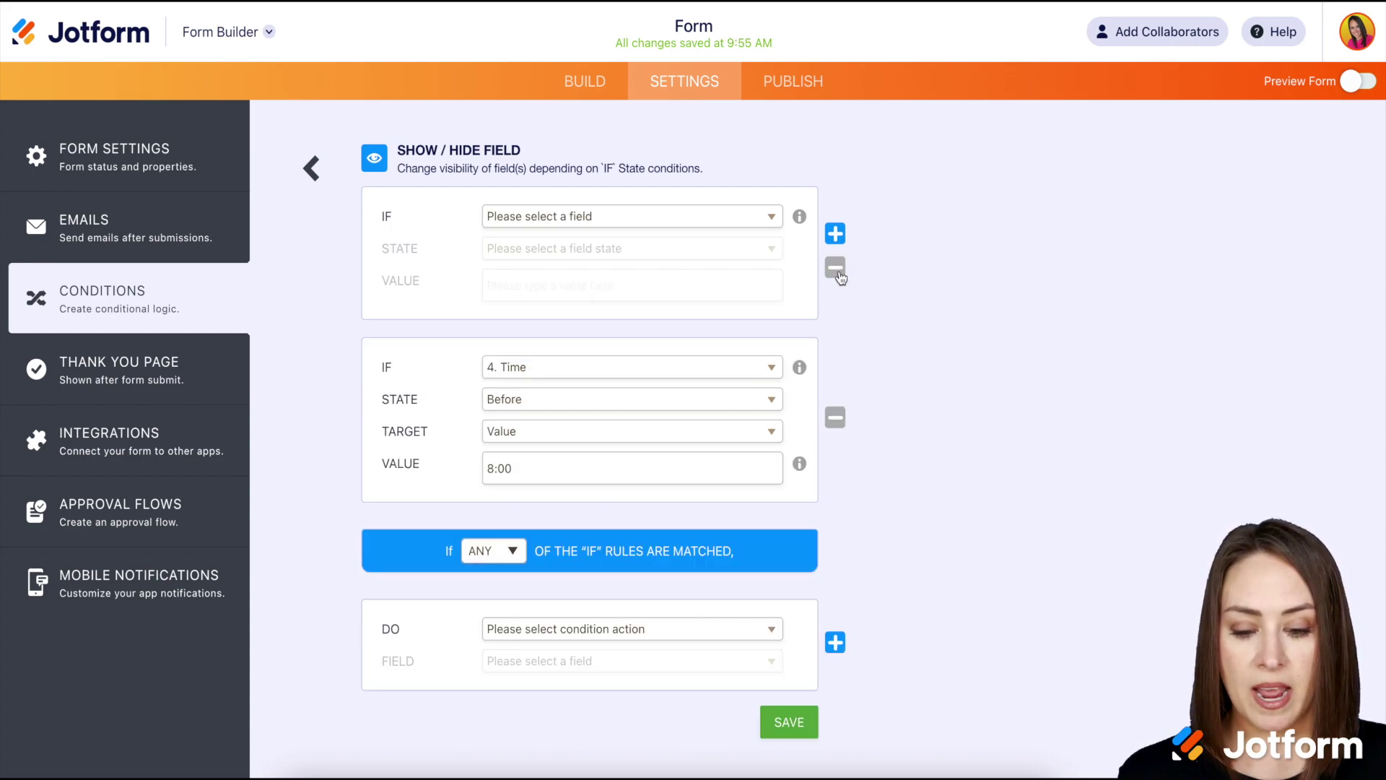
click(525, 228)
click(517, 297)
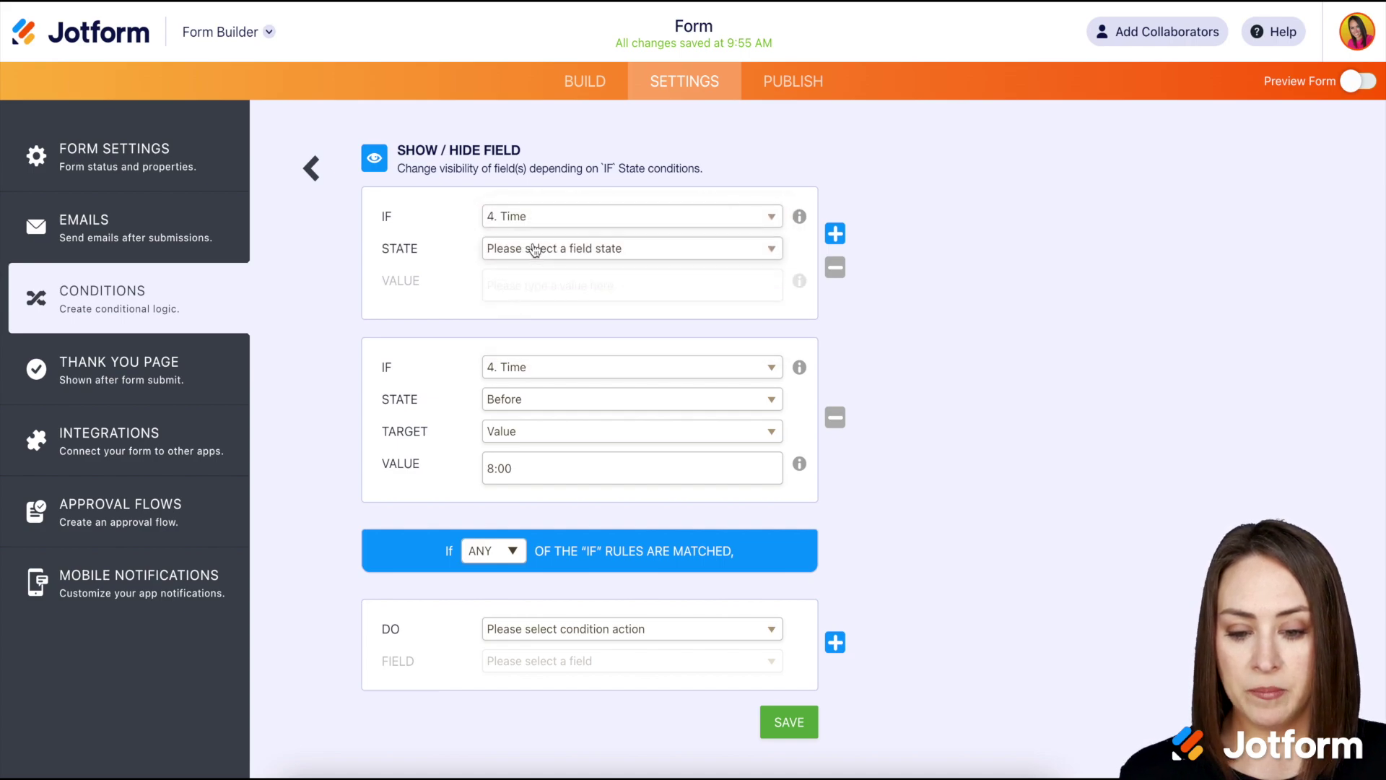
click(534, 250)
click(529, 366)
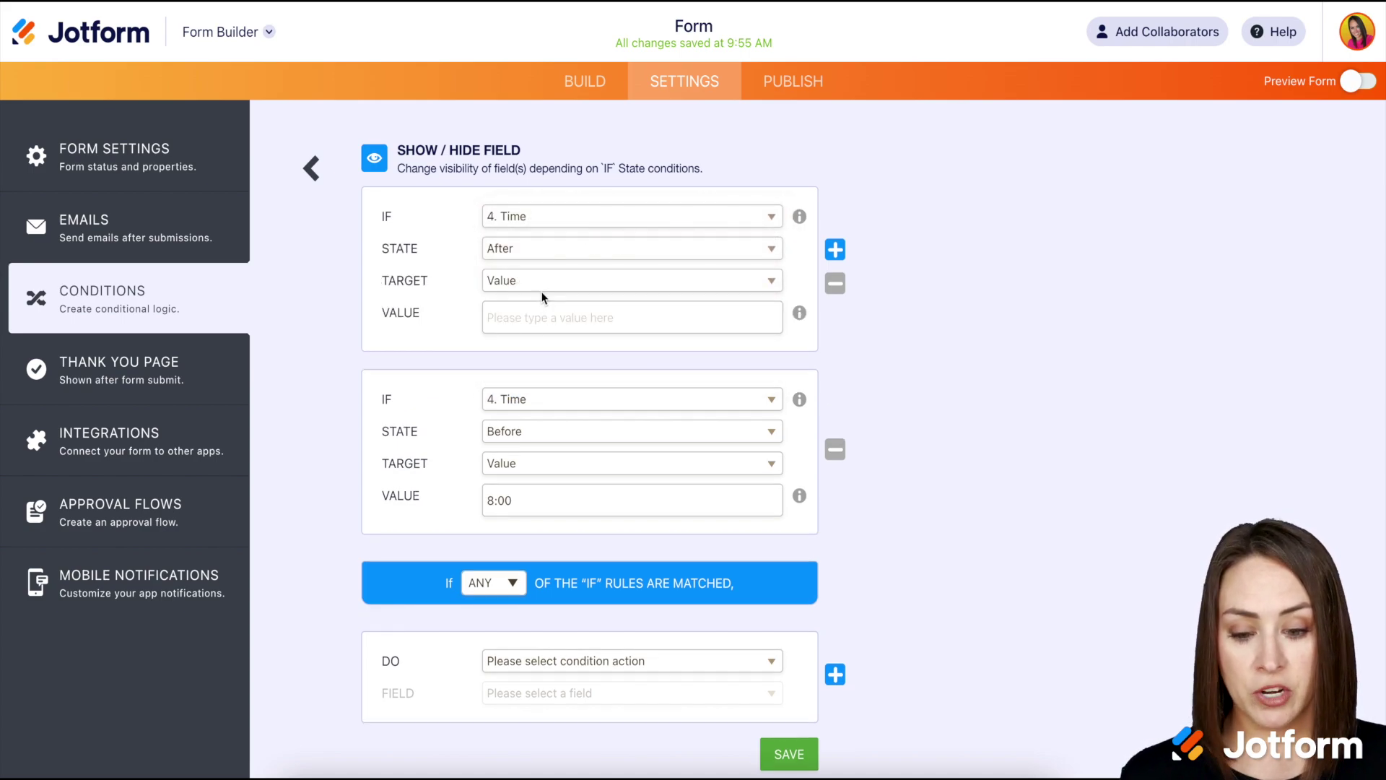
click(521, 321)
text(18)
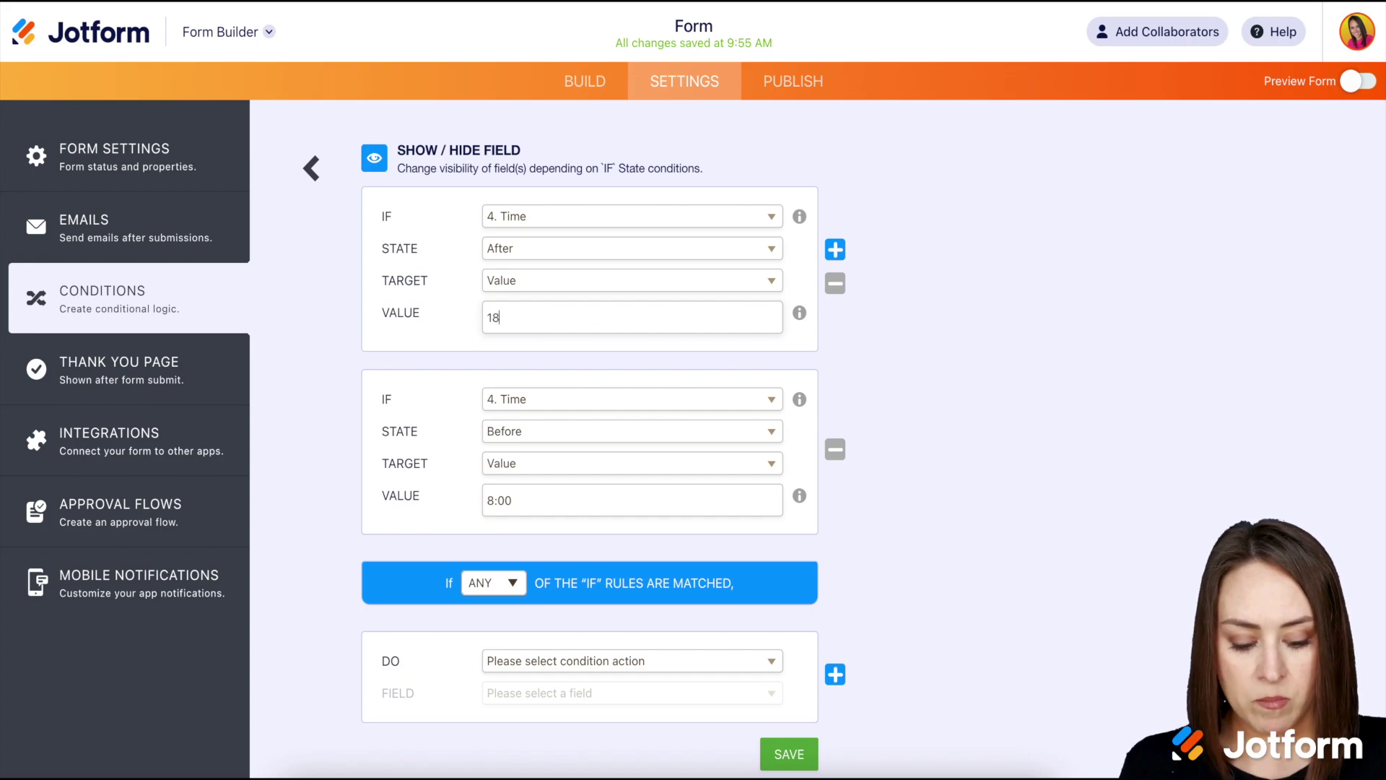
text(:00)
Step: Set the action to Hide Multiple for Name, Email and Submit, and save the condition
scroll(581, 640, down, 1)
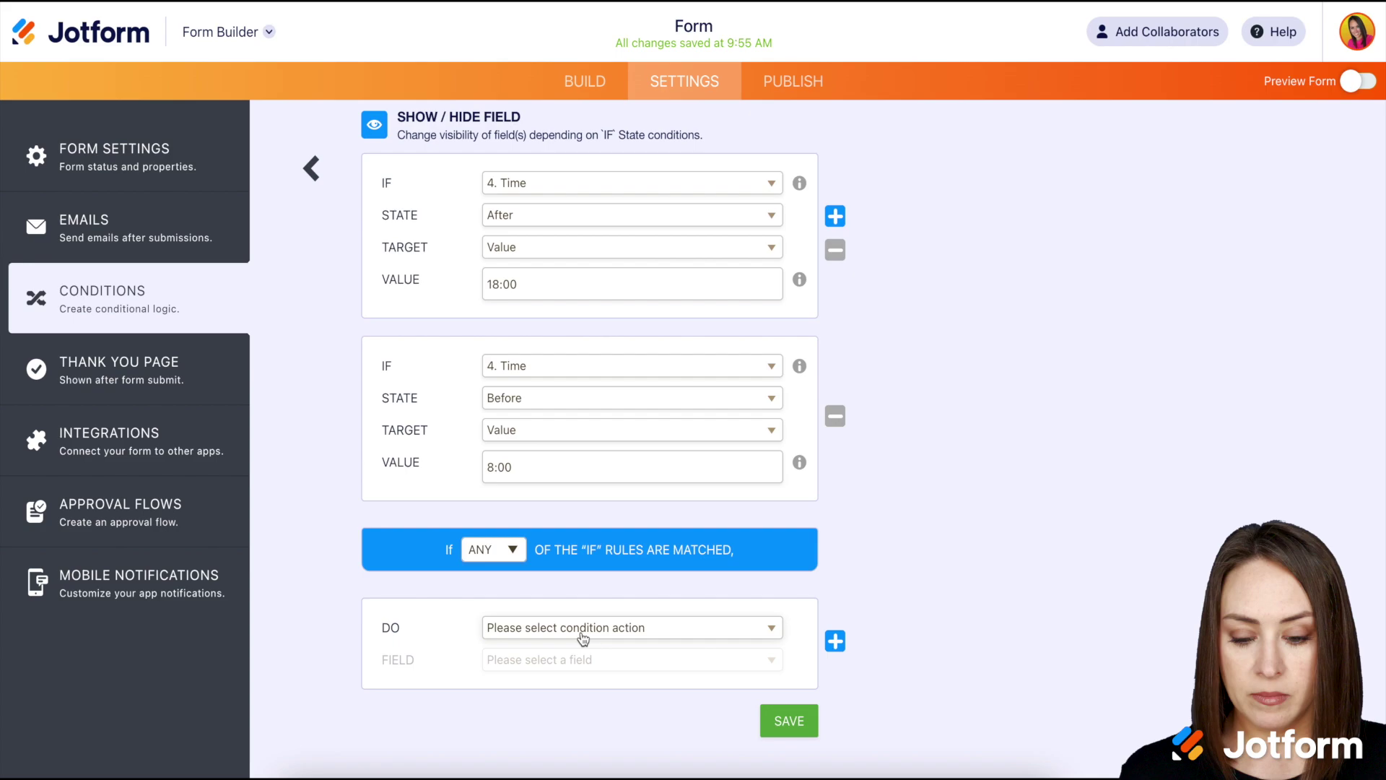
click(582, 628)
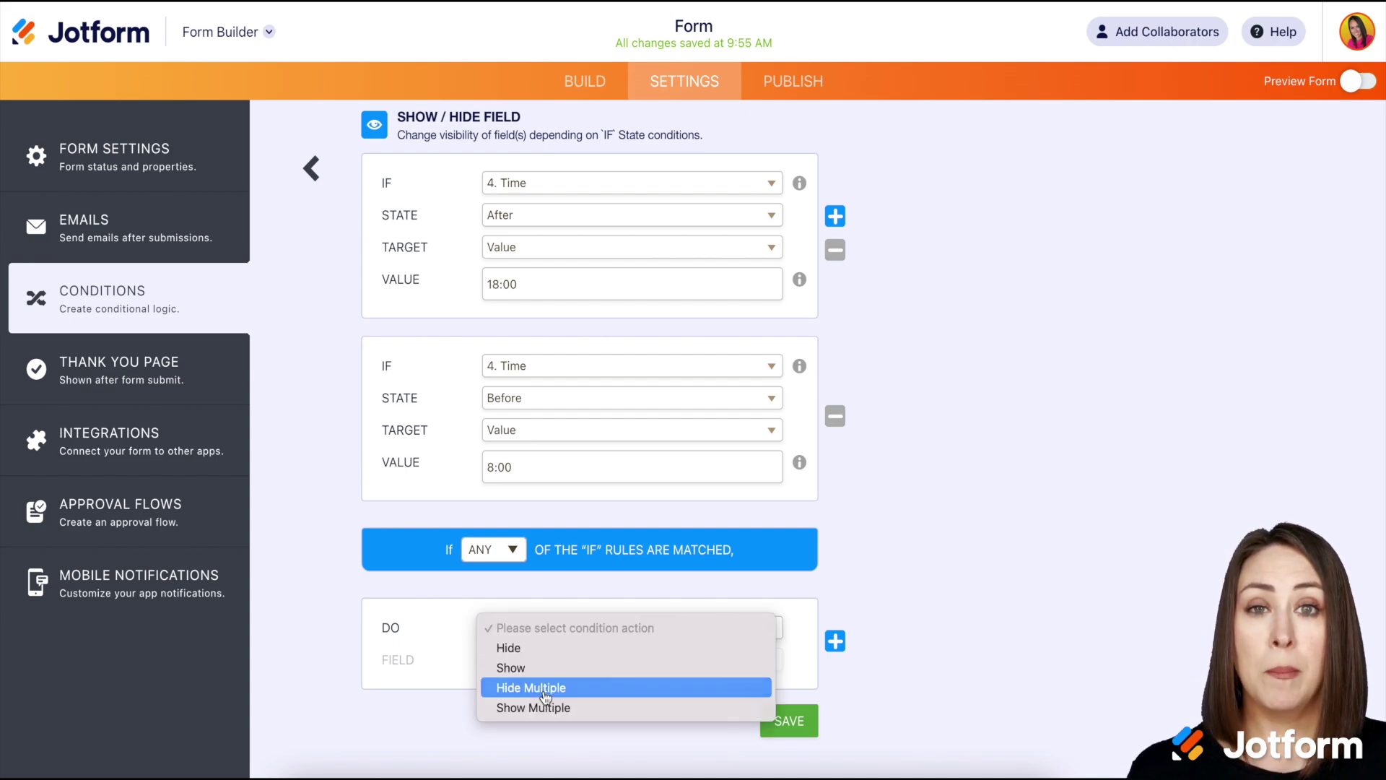
click(546, 694)
scroll(580, 692, down, 3)
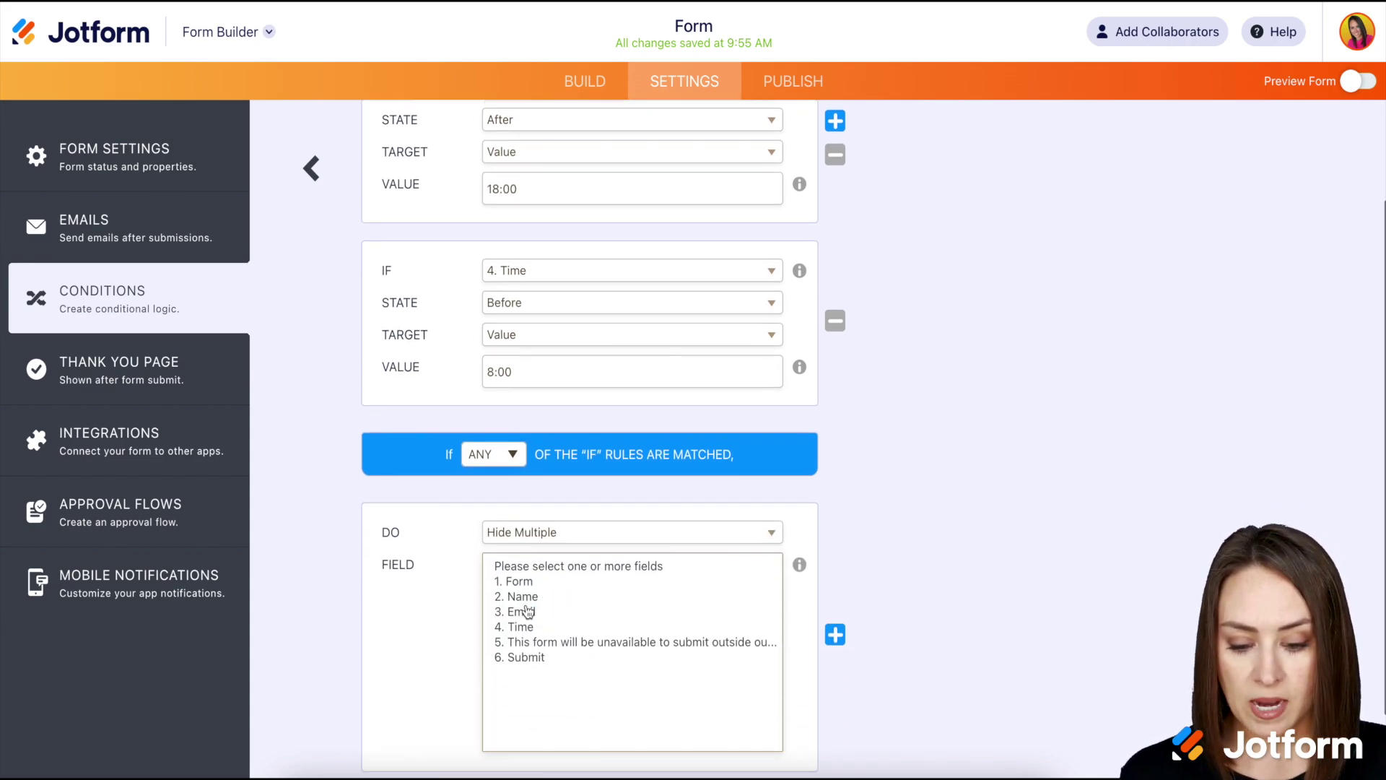
click(525, 598)
ctrl+click(525, 614)
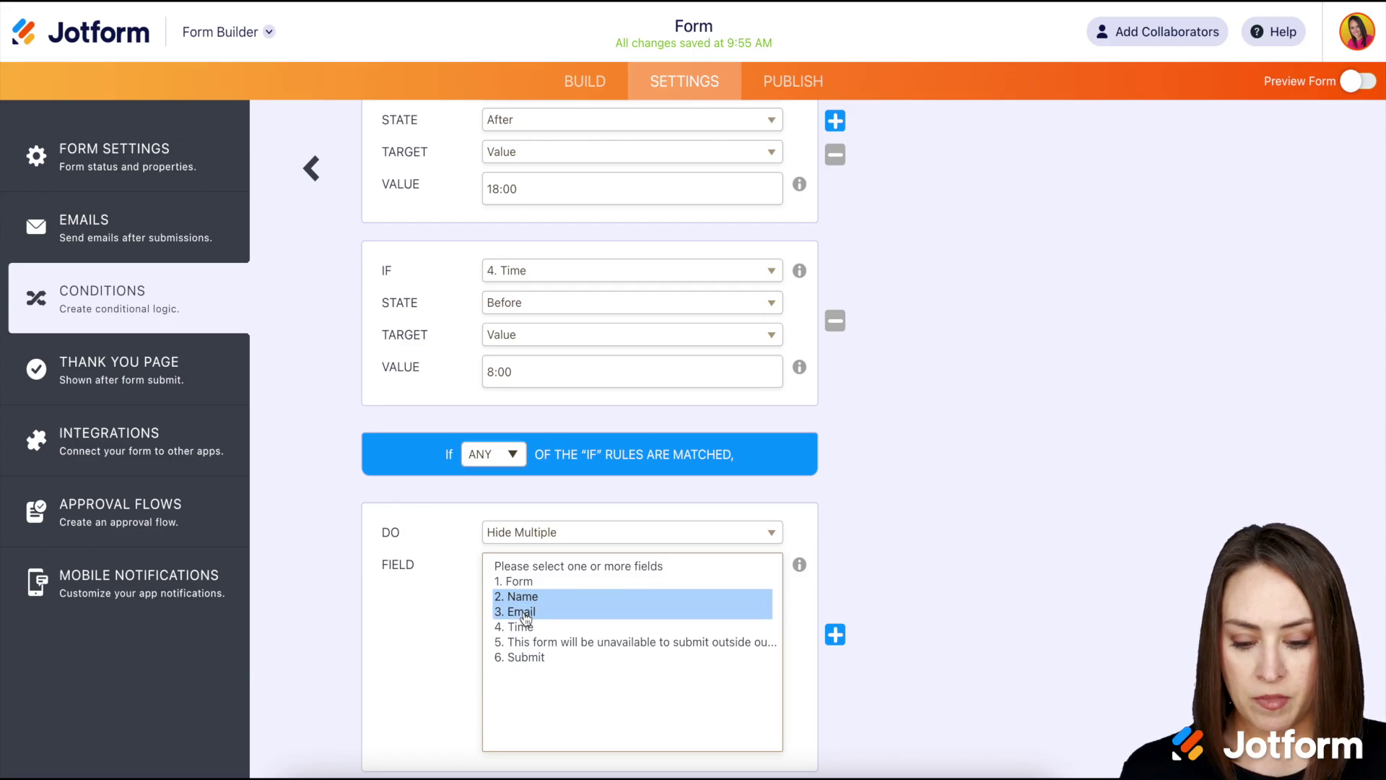
ctrl+click(533, 661)
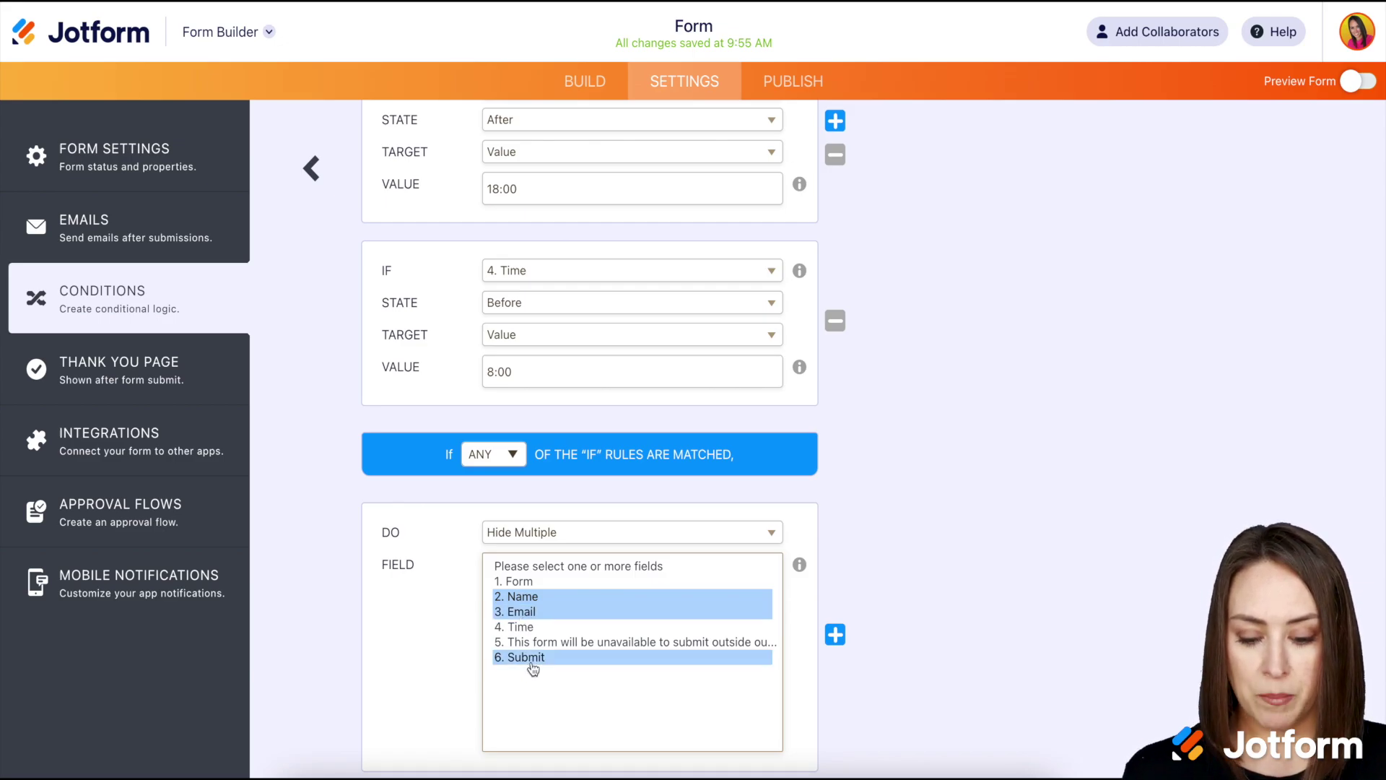
scroll(934, 679, down, 2)
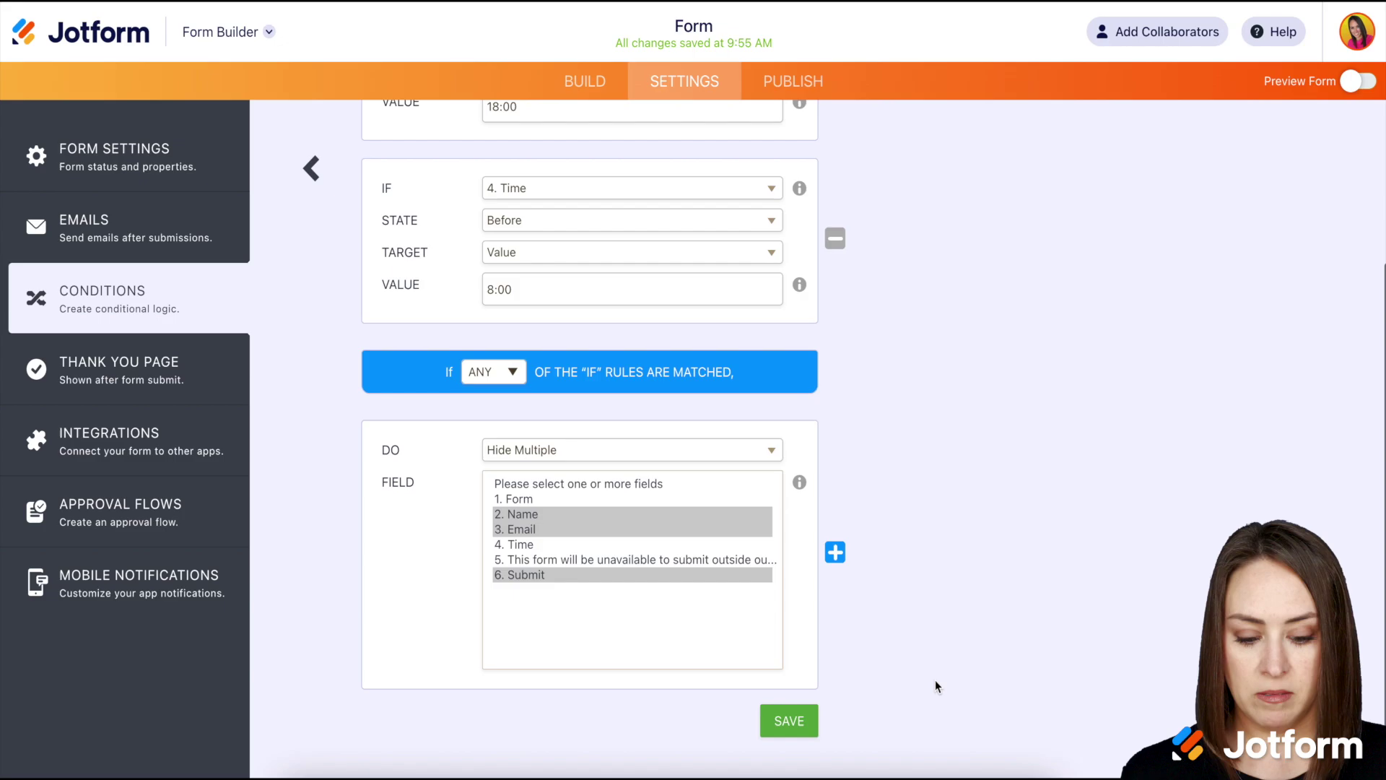
click(789, 721)
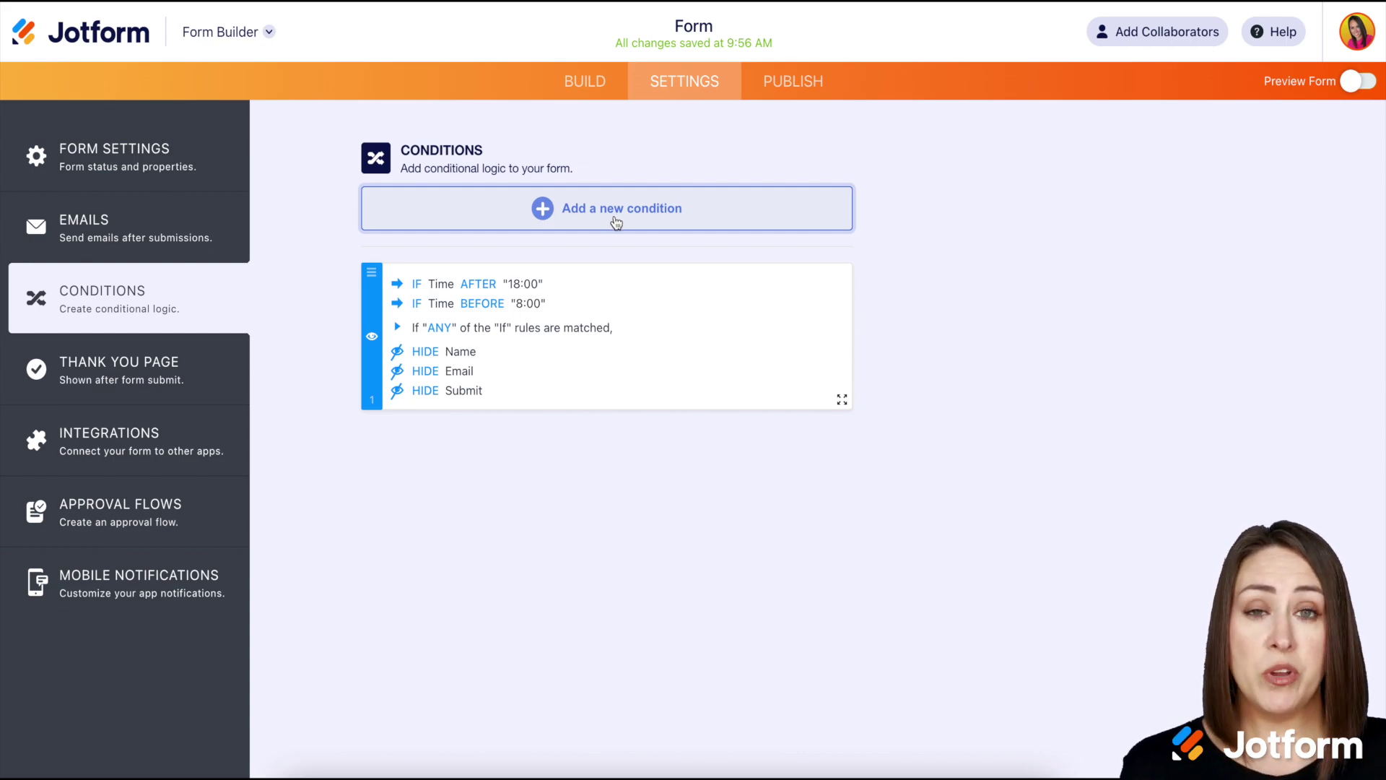
Step: Clone the time-based hide condition from its gear menu
mouse_move(778, 344)
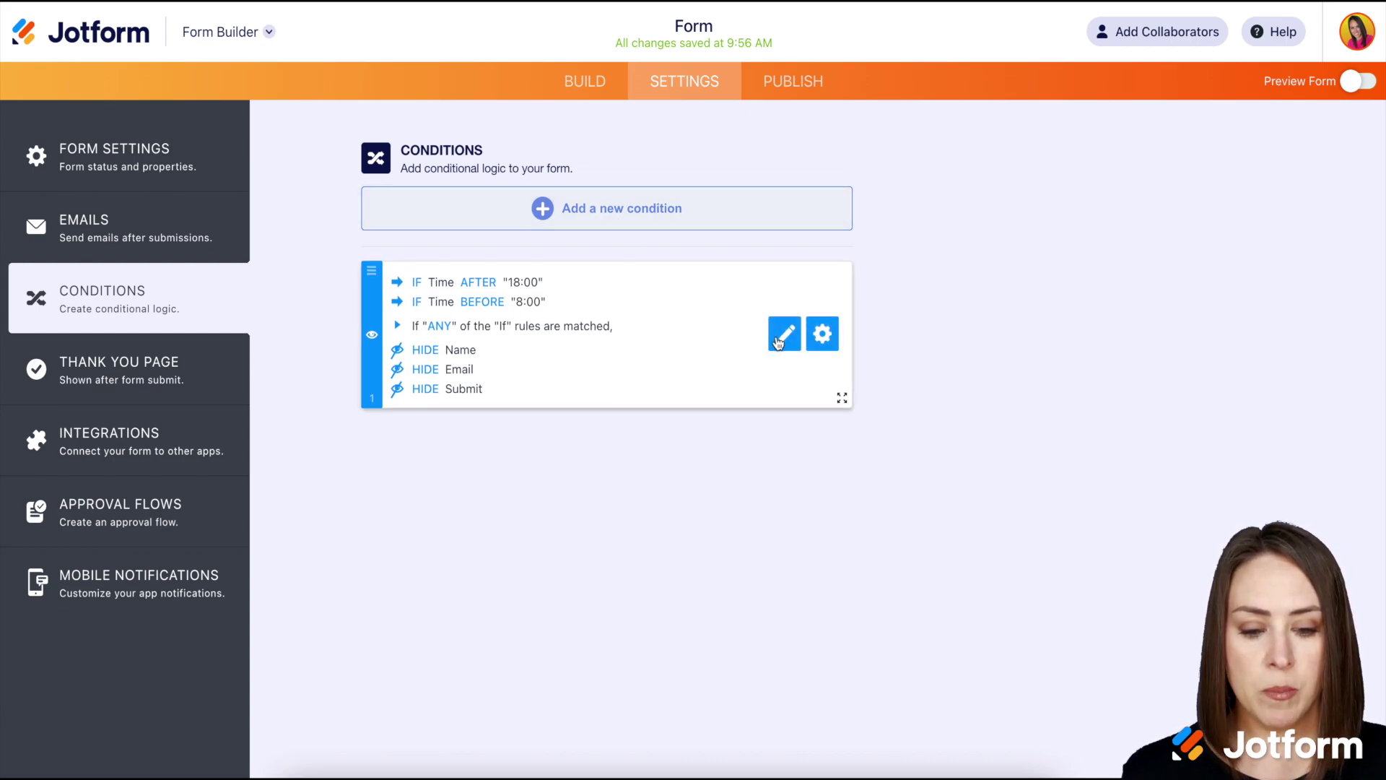
click(823, 336)
click(667, 335)
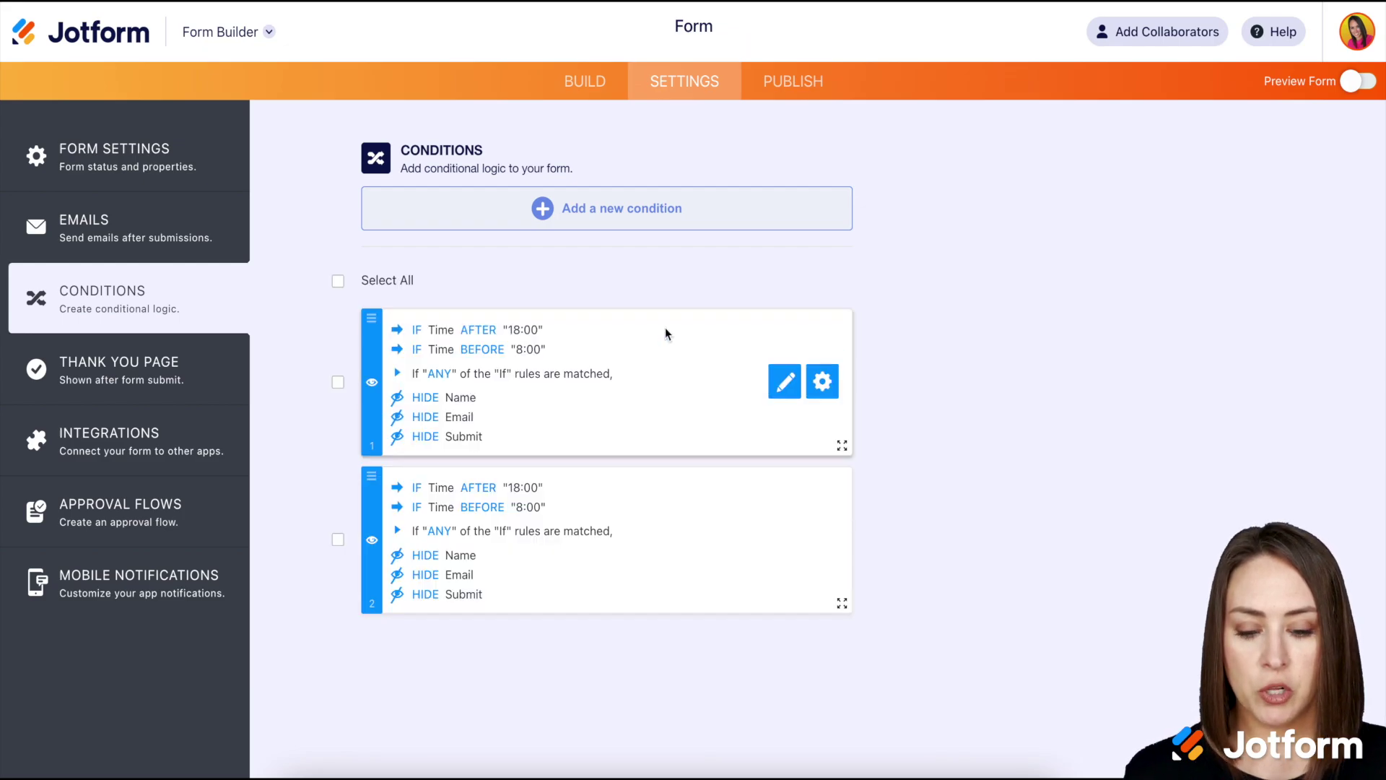
Step: Edit the first condition so it shows the unavailable-notice paragraph (field 5), and save
click(783, 381)
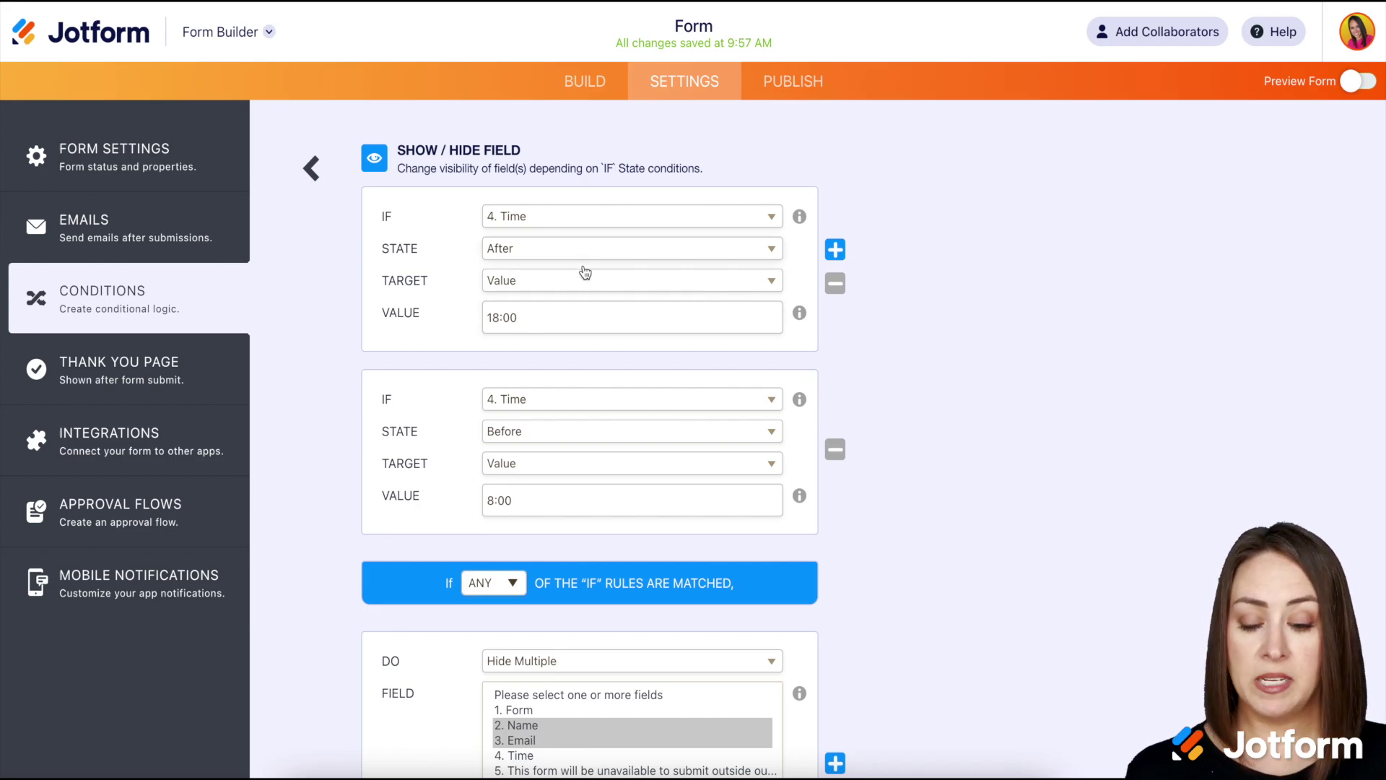
scroll(535, 493, down, 3)
scroll(535, 494, down, 1)
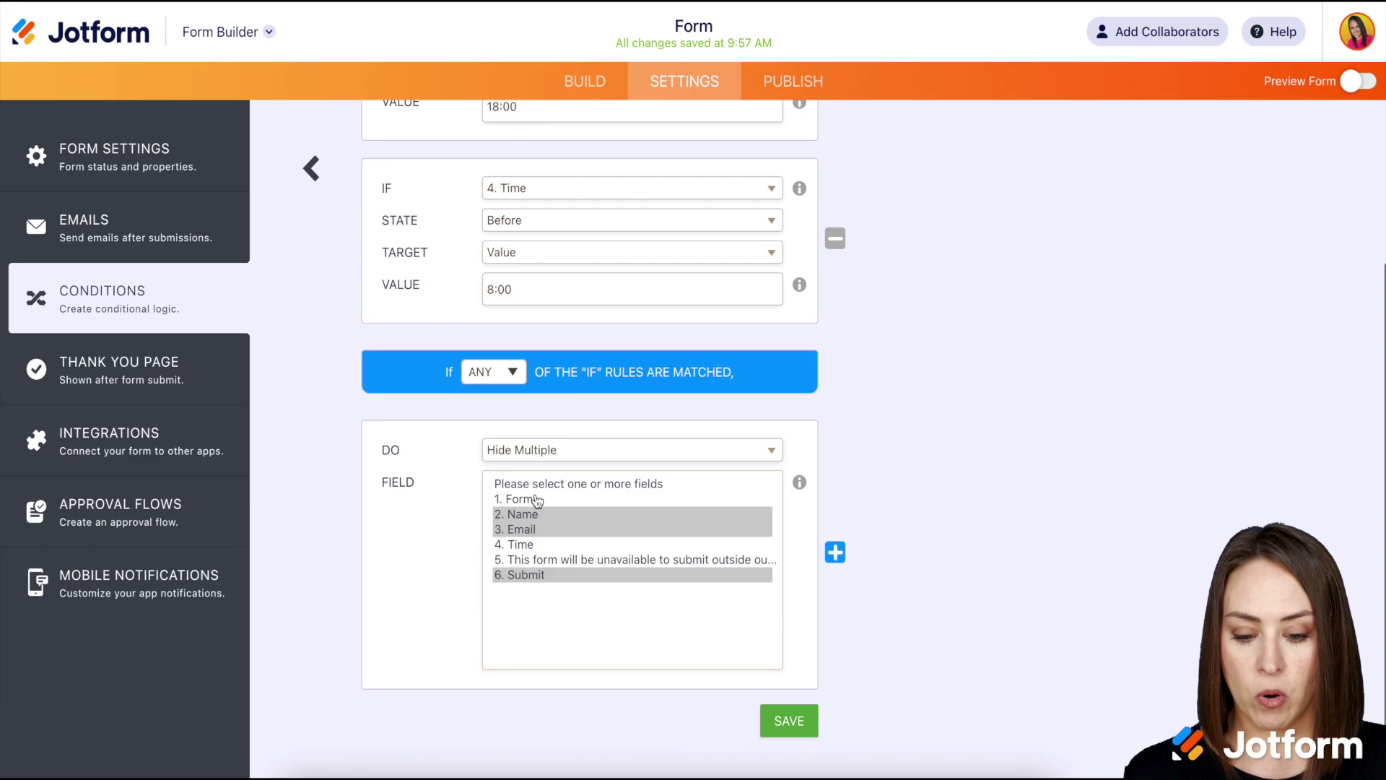
click(689, 460)
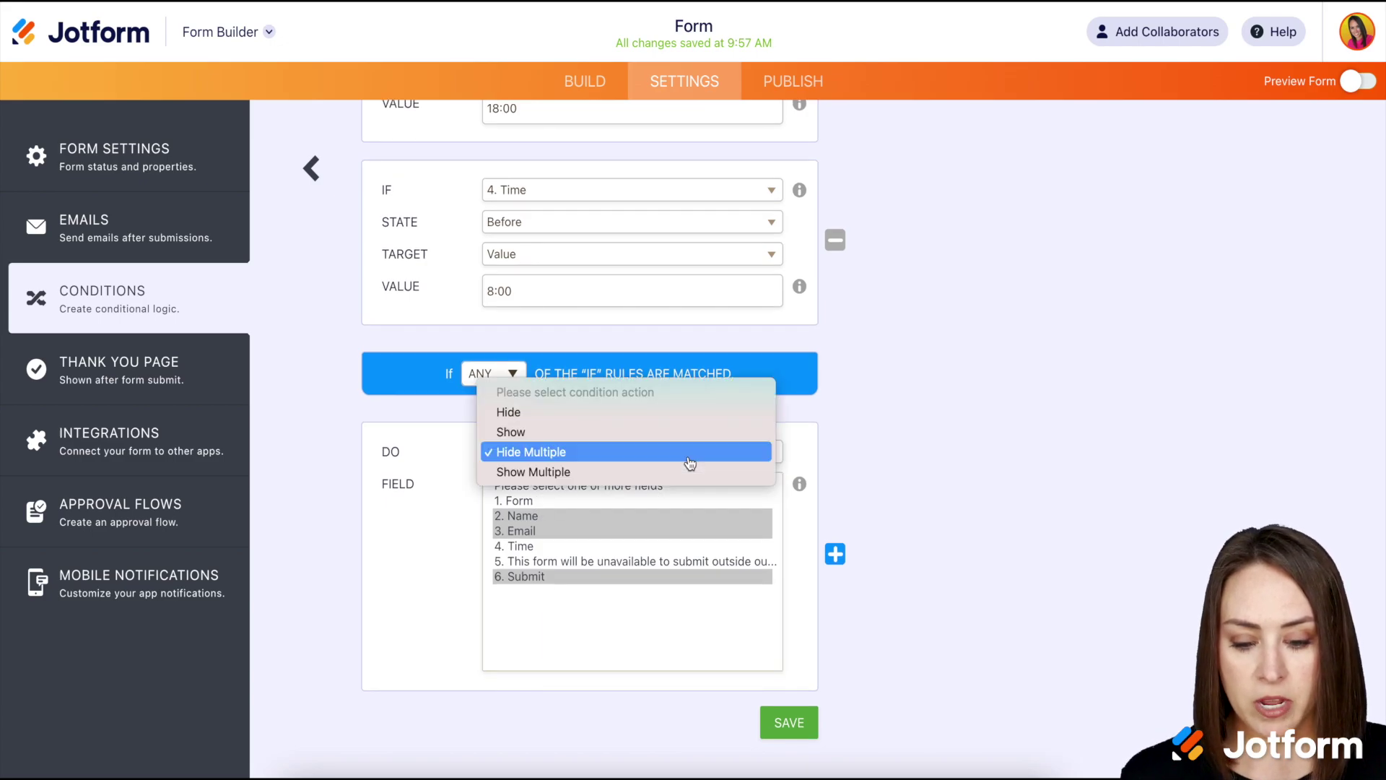
click(609, 431)
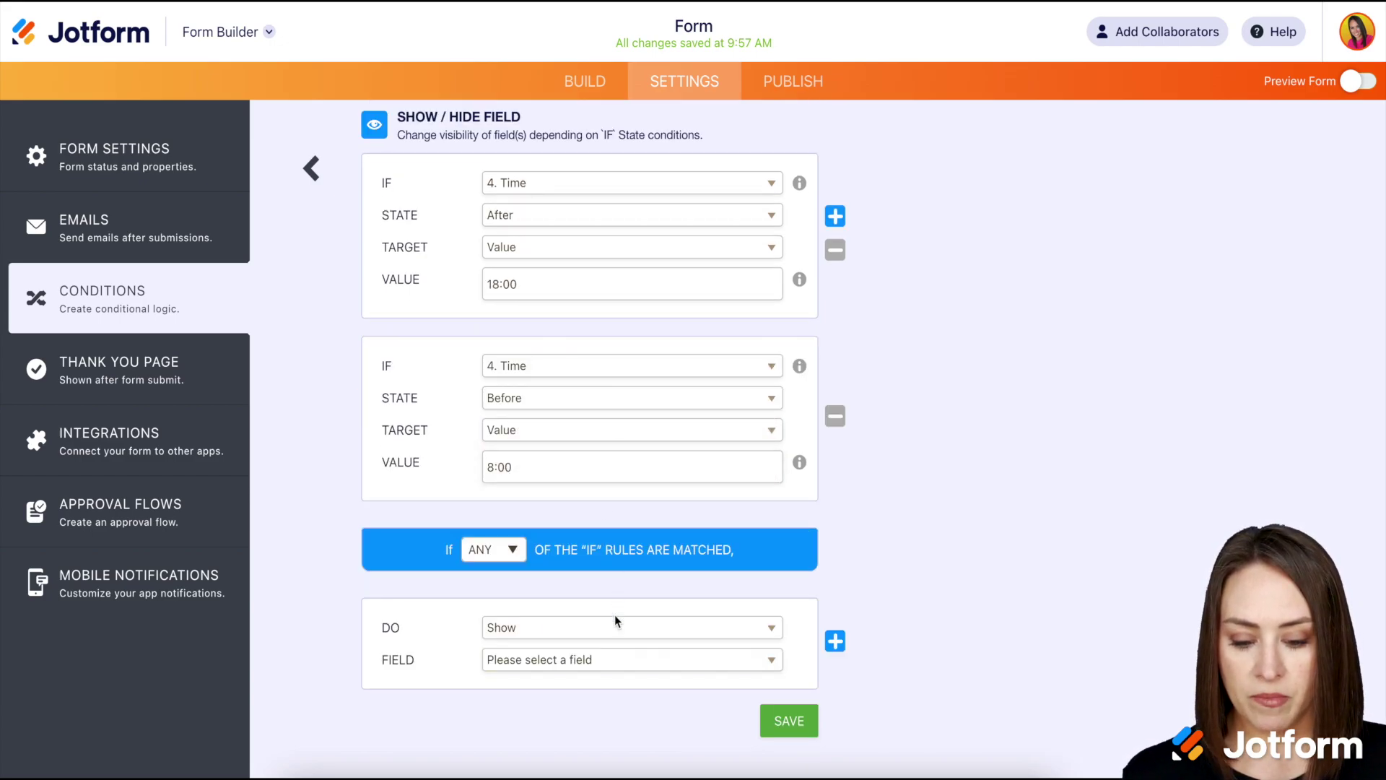
click(620, 667)
scroll(620, 675, down, 1)
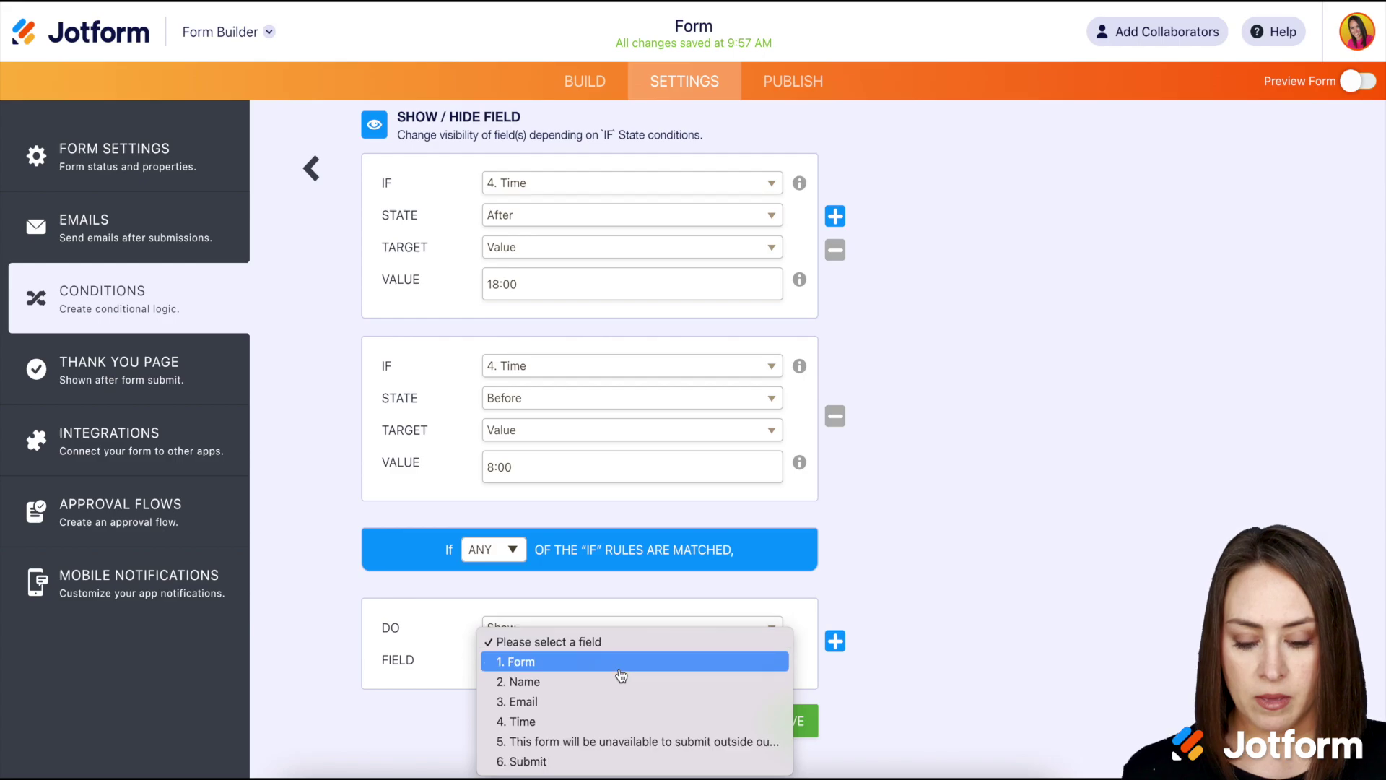
click(591, 740)
click(801, 725)
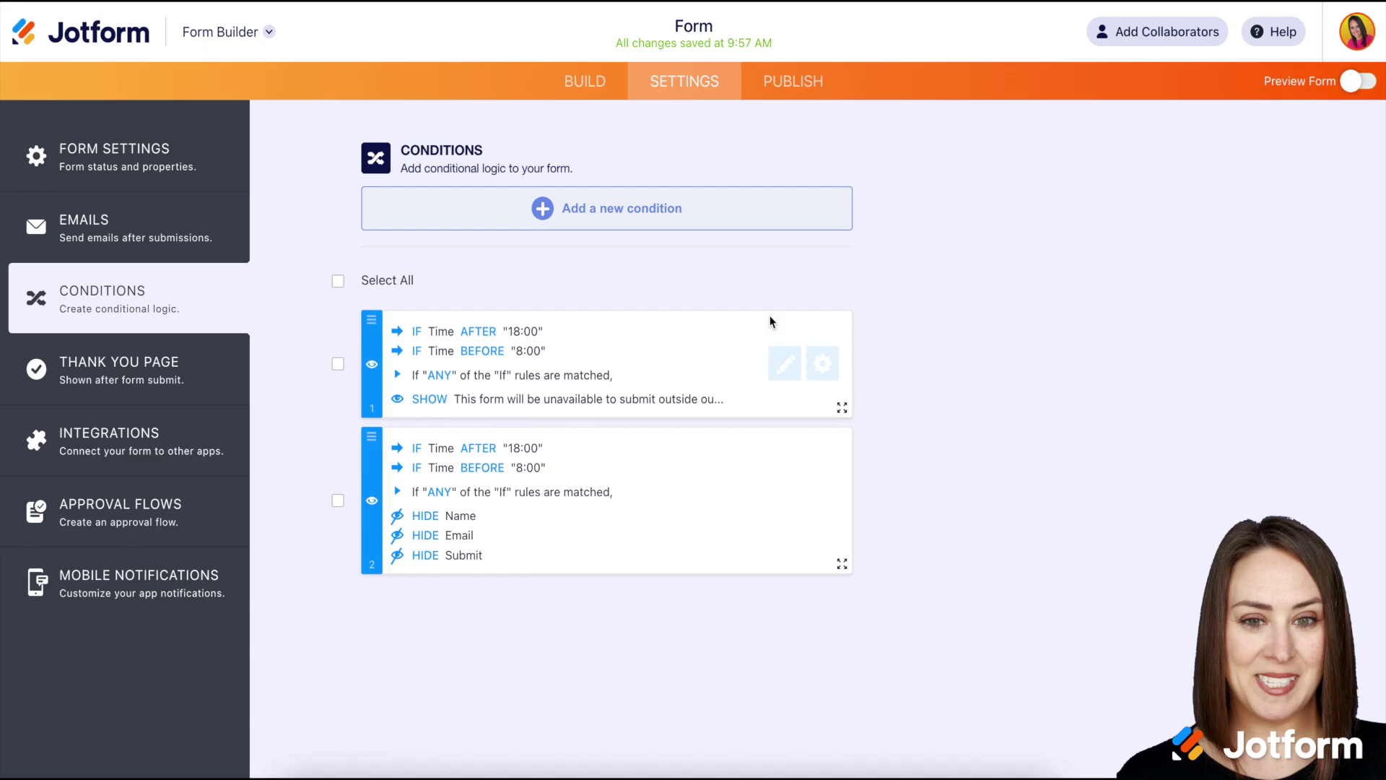
Step: Open the published form's live page in a new tab from the Publish section
click(800, 83)
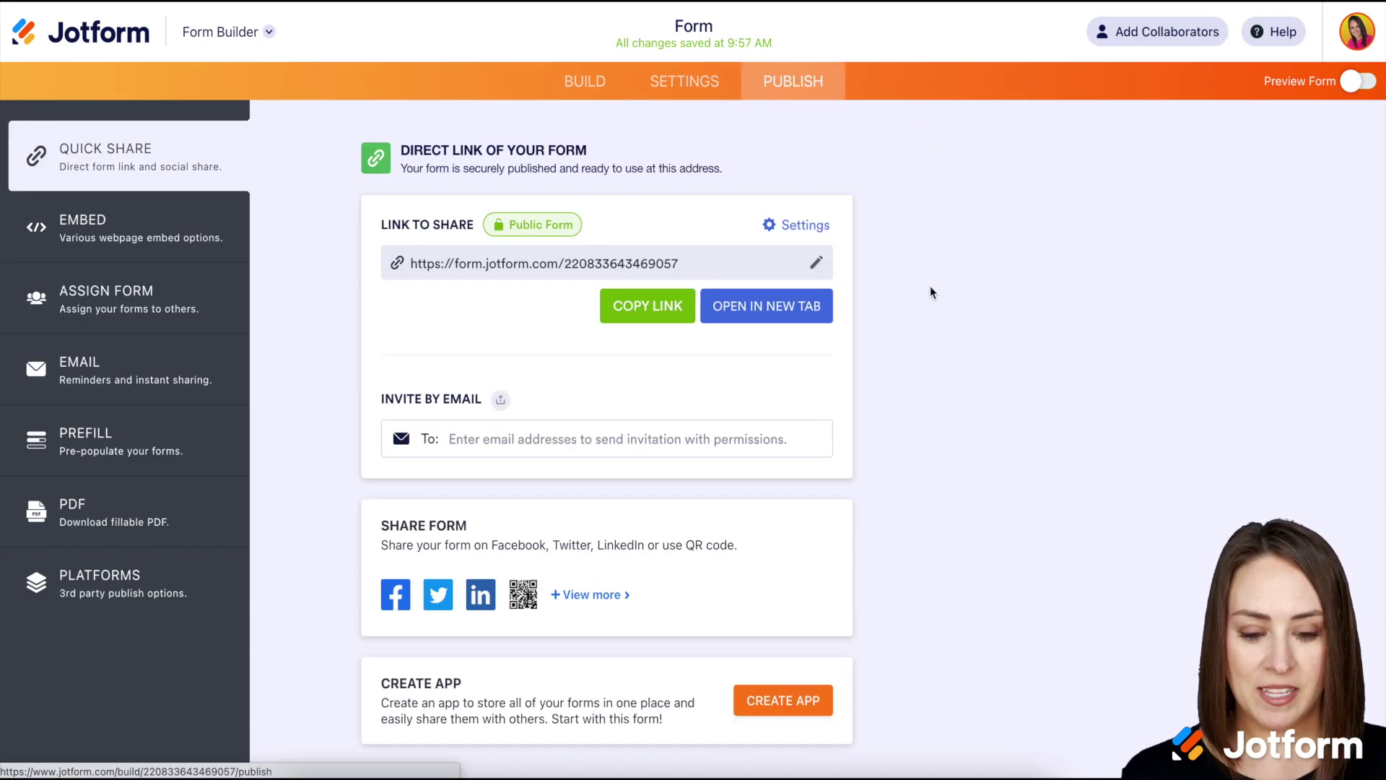
click(783, 305)
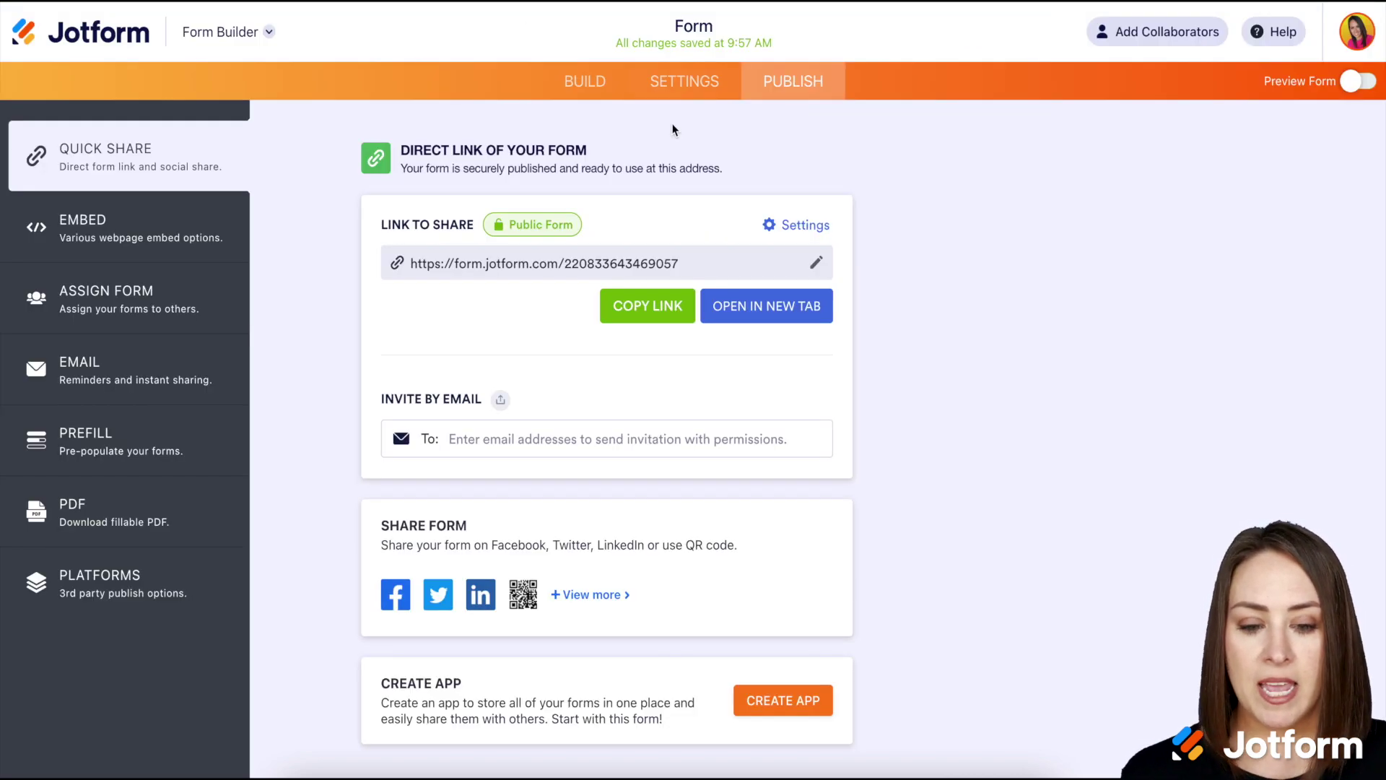
Step: Change the first condition's before-time from 8:00 to 10:00 and save it
click(701, 97)
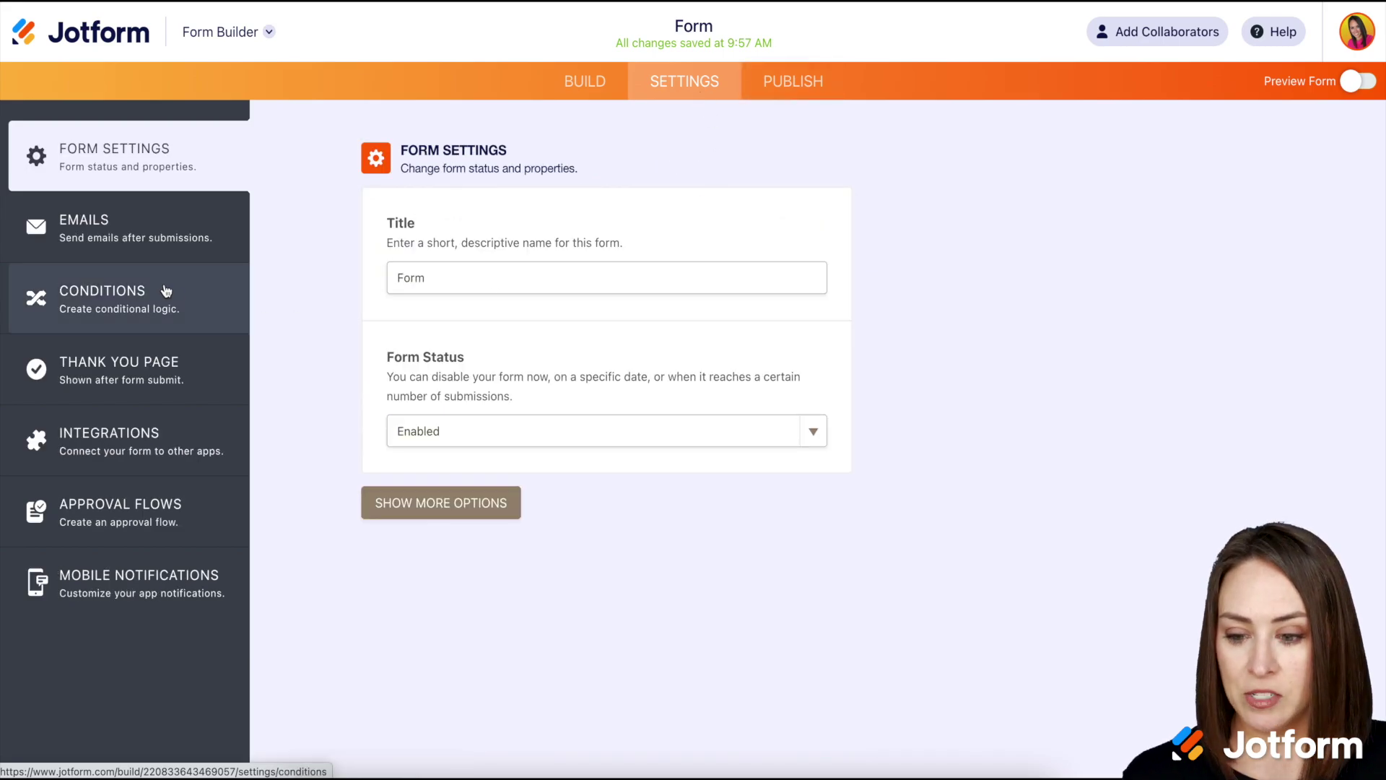
click(134, 314)
mouse_move(656, 326)
click(784, 363)
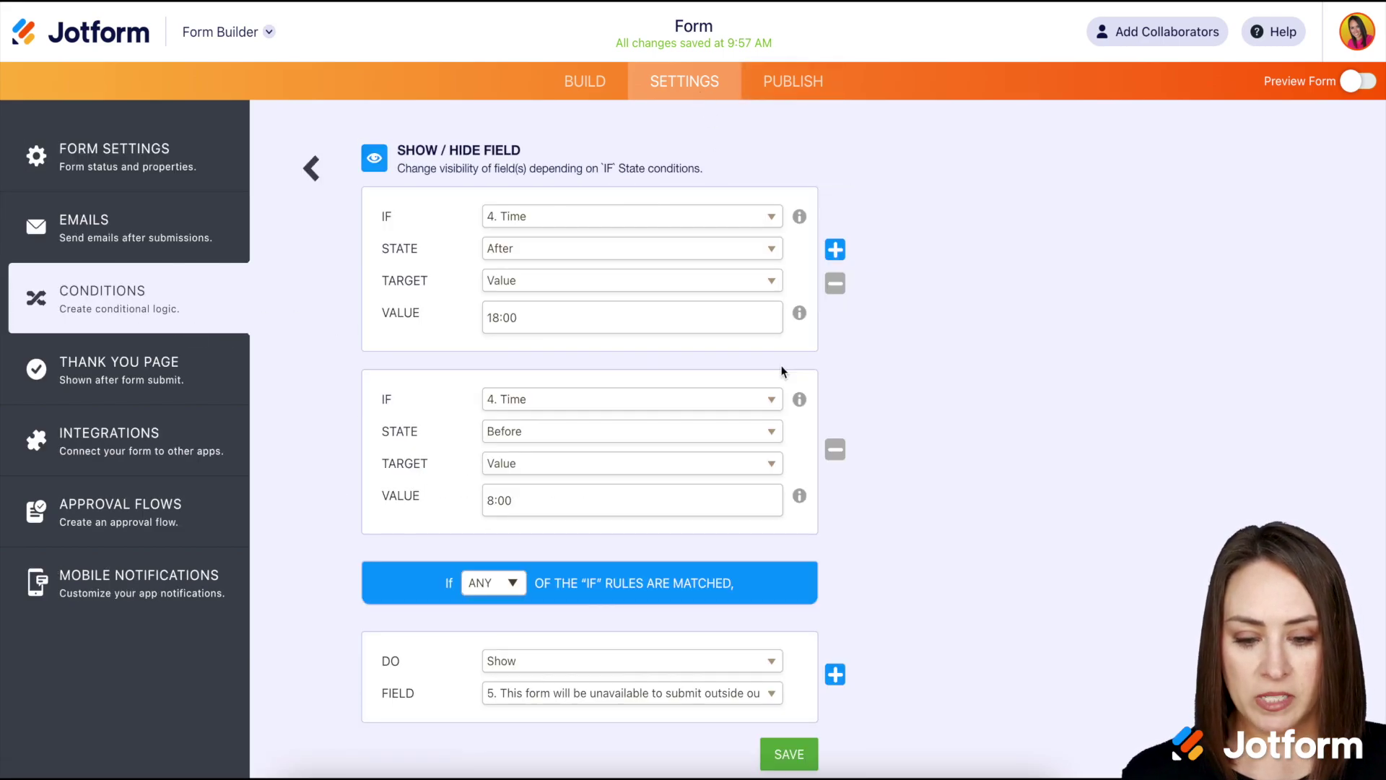
double_click(490, 500)
text(10)
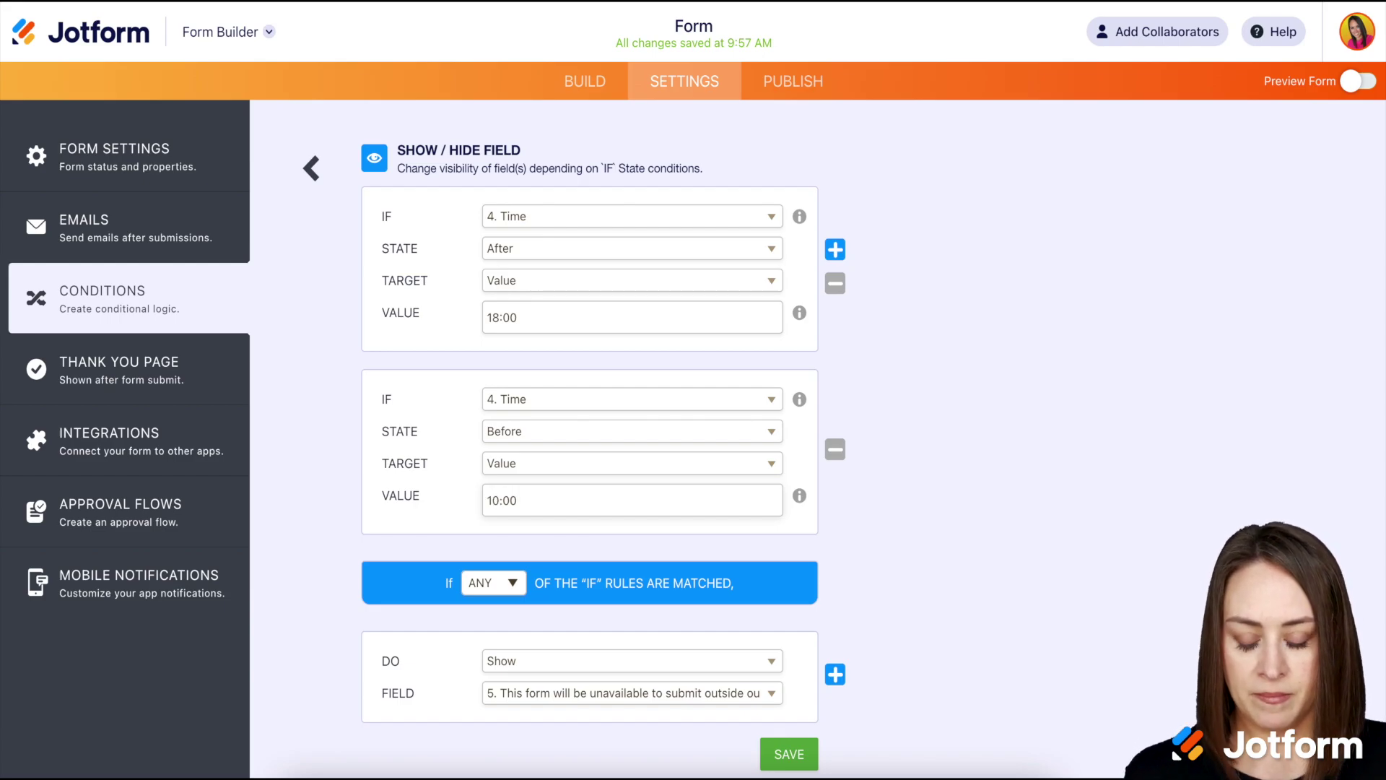
click(790, 754)
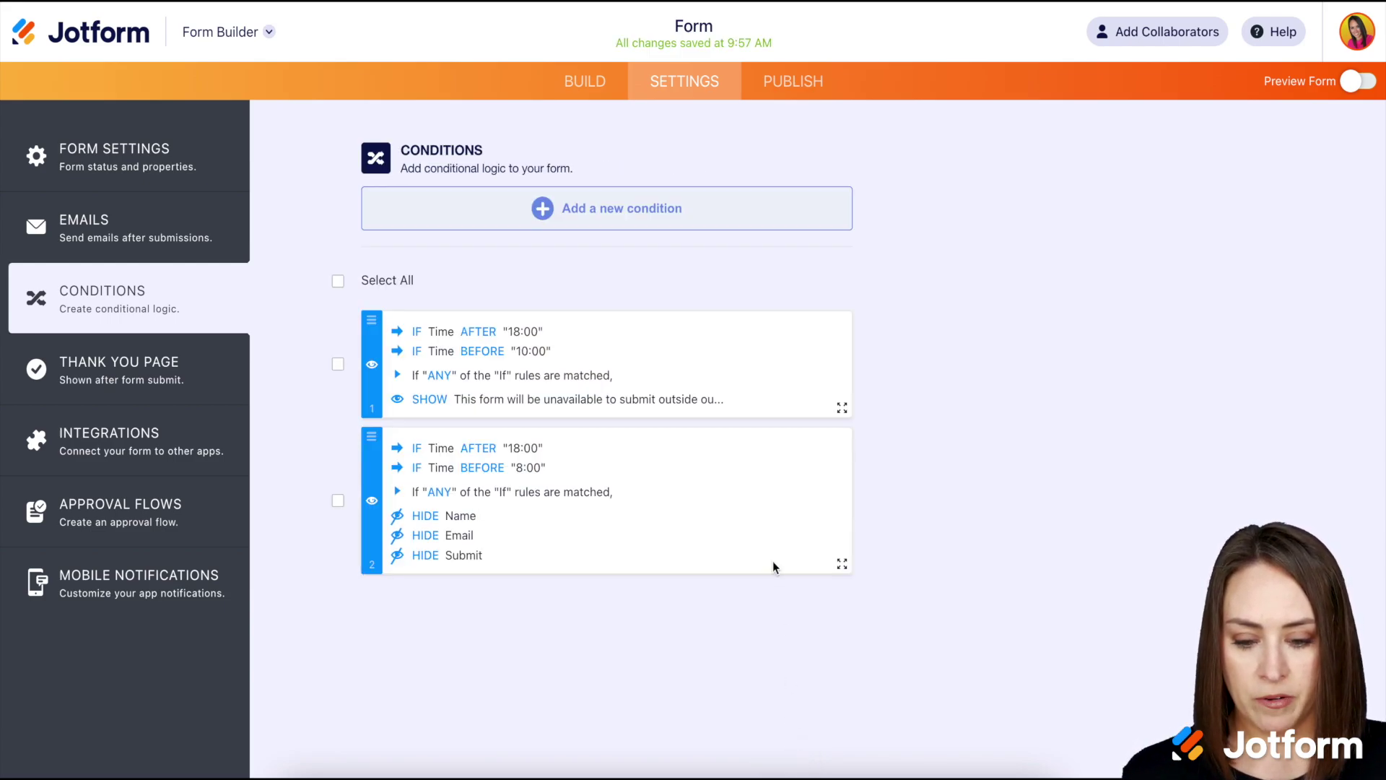
Step: Change the second condition's before-time from 8:00 to 10:00
click(786, 499)
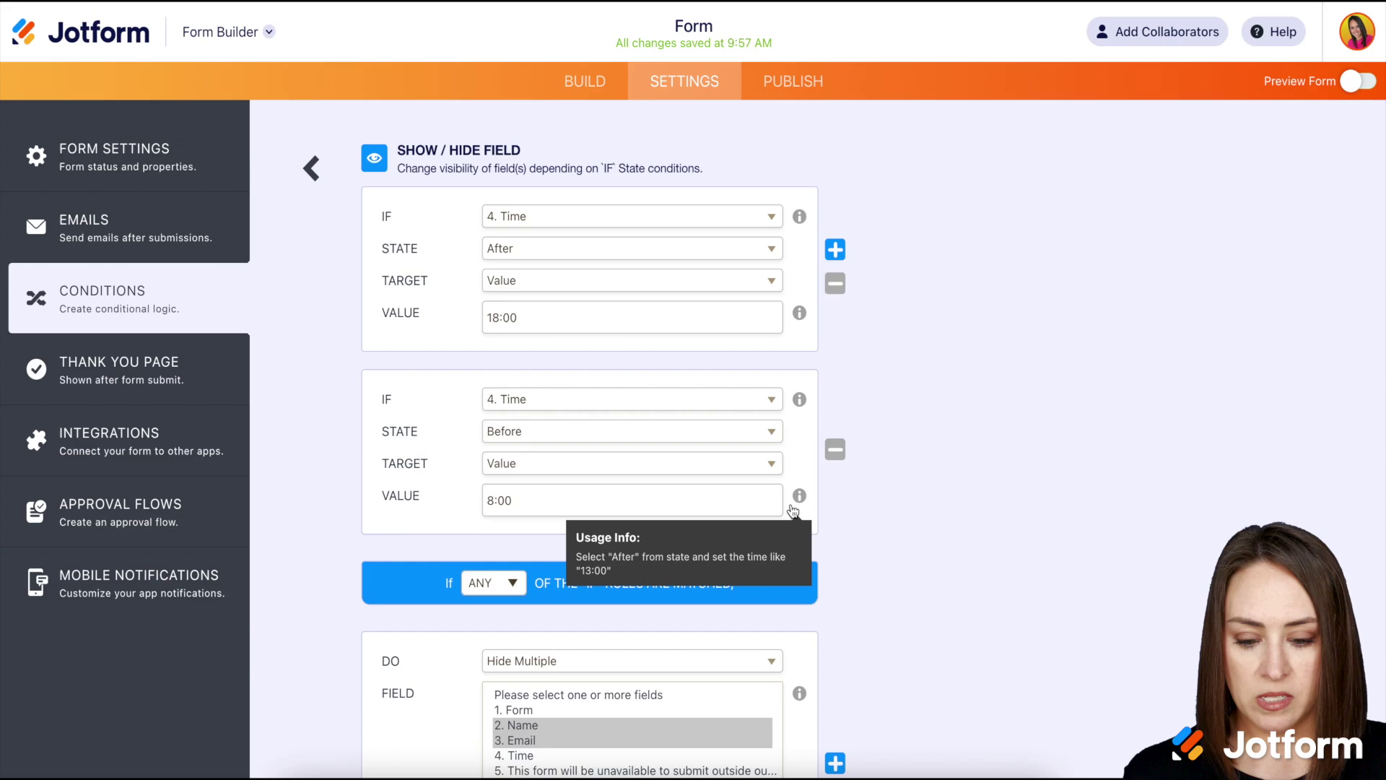
double_click(491, 500)
text(10)
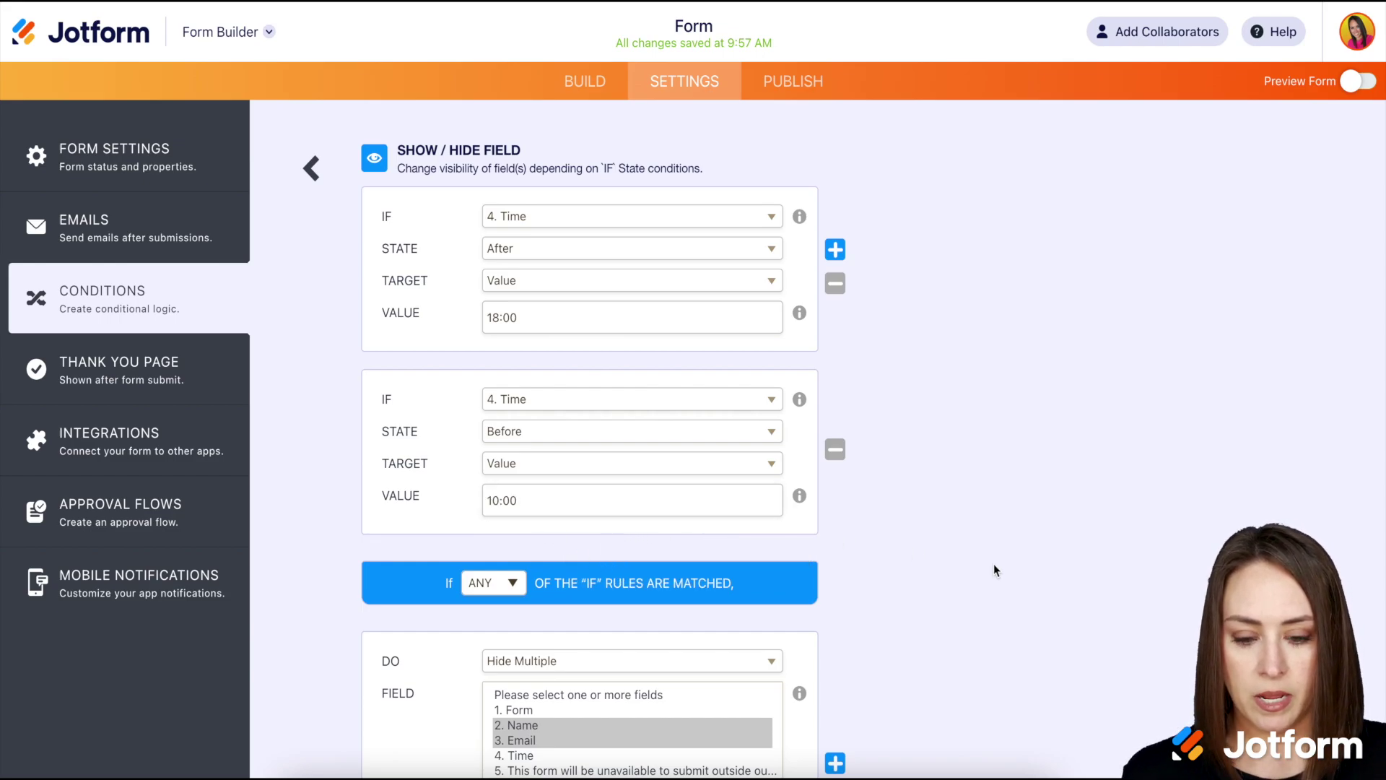
scroll(994, 563, down, 3)
Step: Save the second condition with its new 10:00 cutoff
click(800, 714)
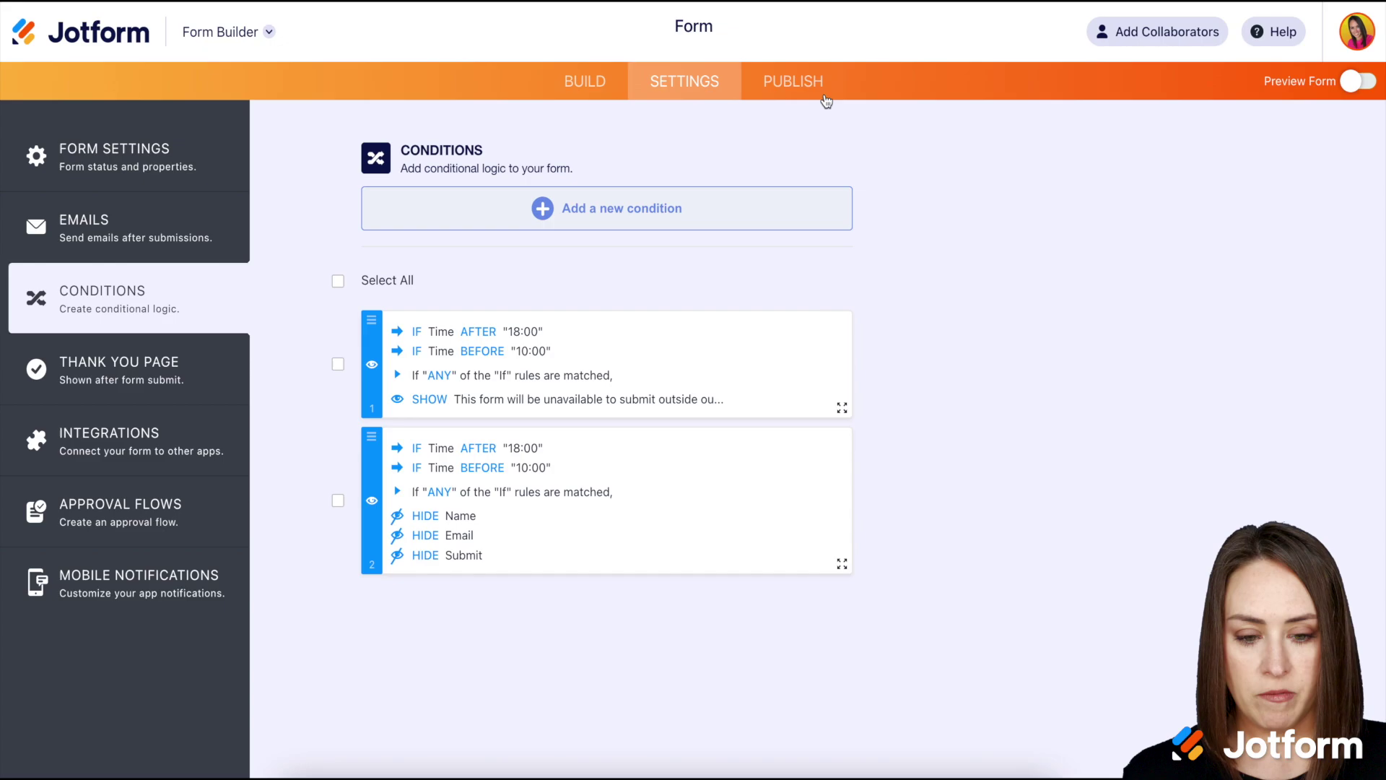